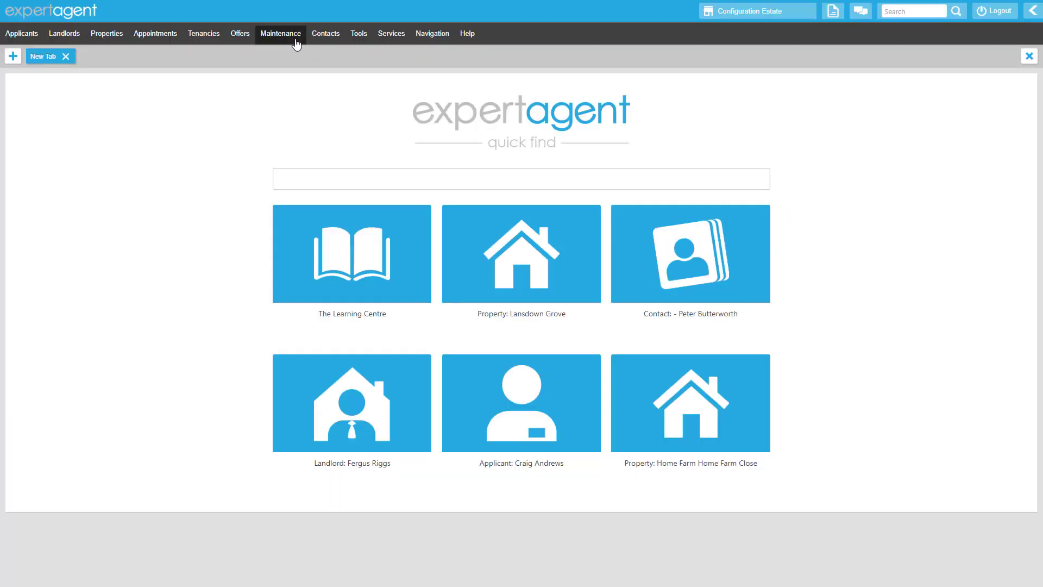
Step: Open the system Configuration page from the Tools menu
left_click(355, 37)
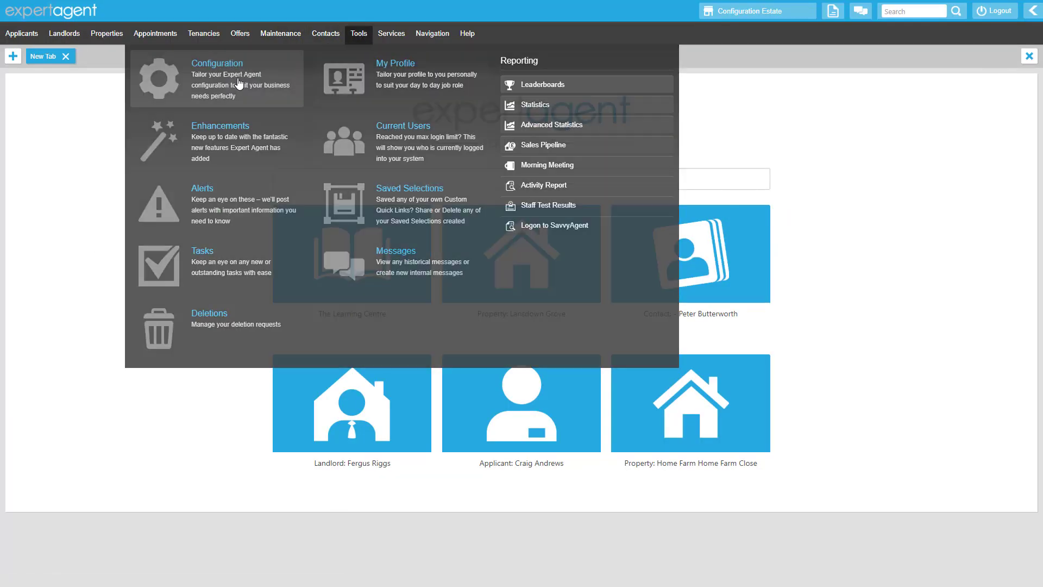
left_click(199, 81)
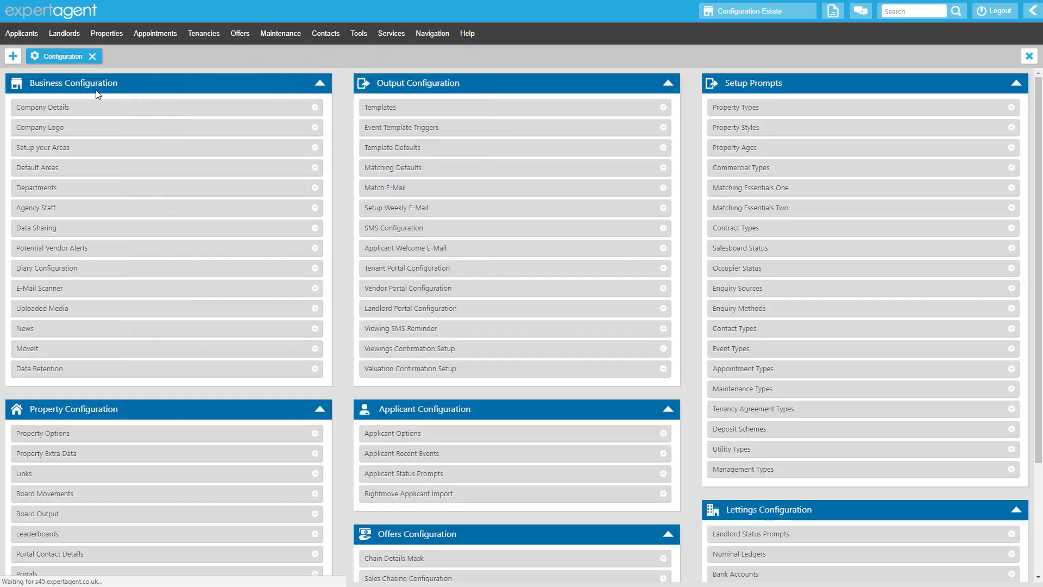
Step: Save Data Retention with the 7-year financial-transaction limit and vendor bulk-deletion protection kept
left_click(64, 374)
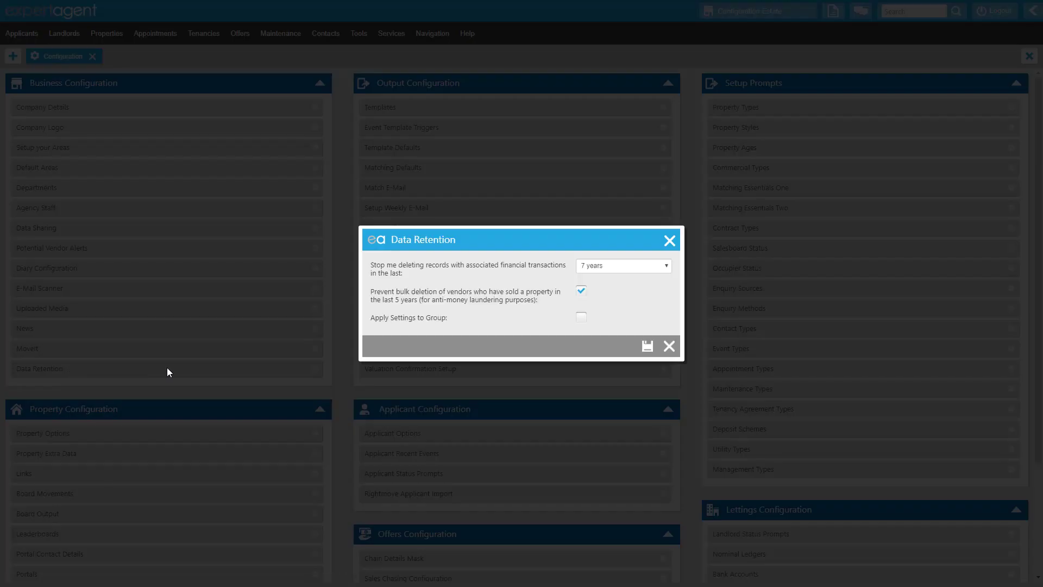
left_click(664, 268)
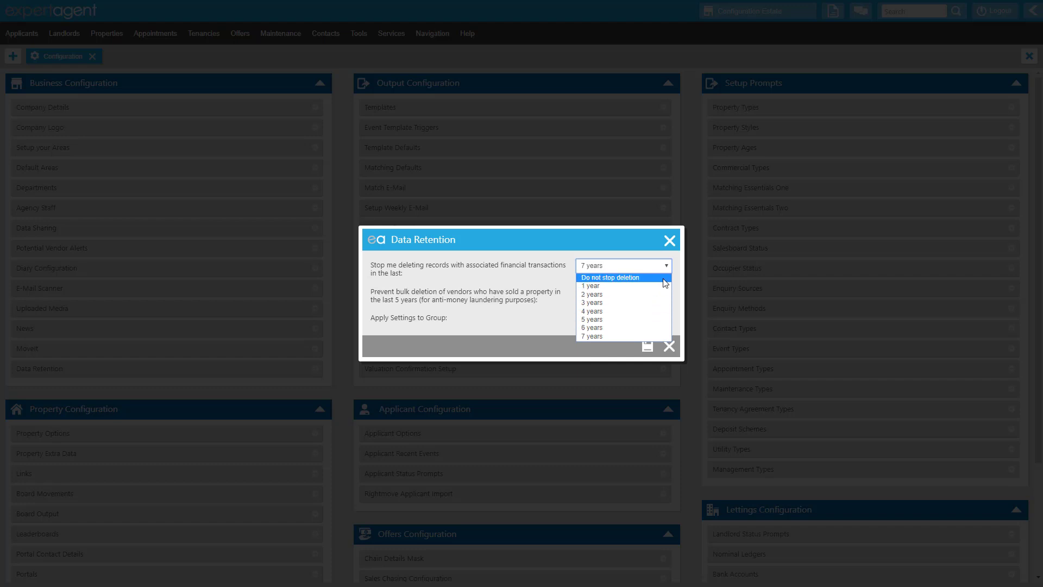
left_click(679, 280)
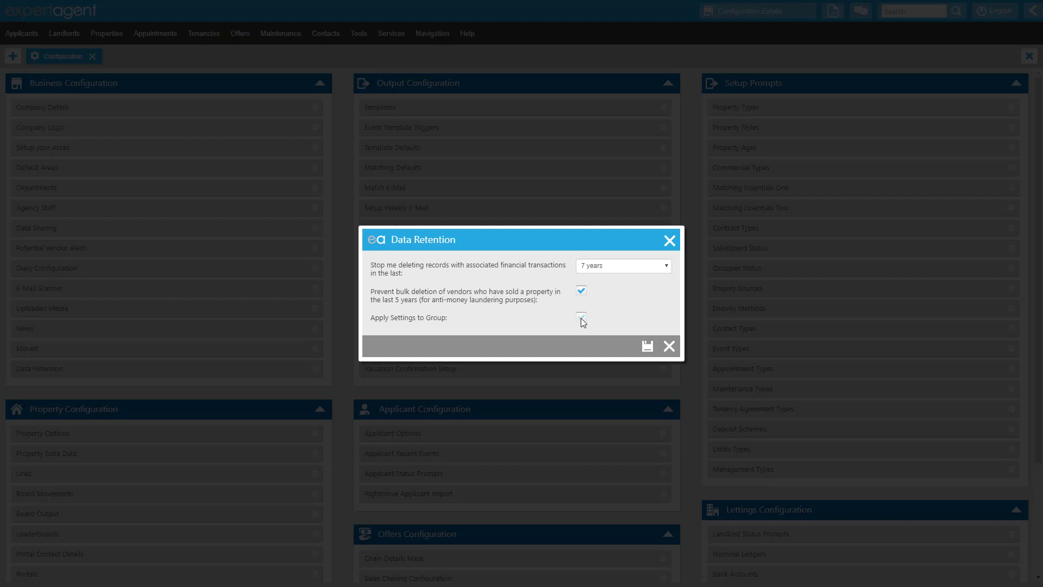
left_click(647, 346)
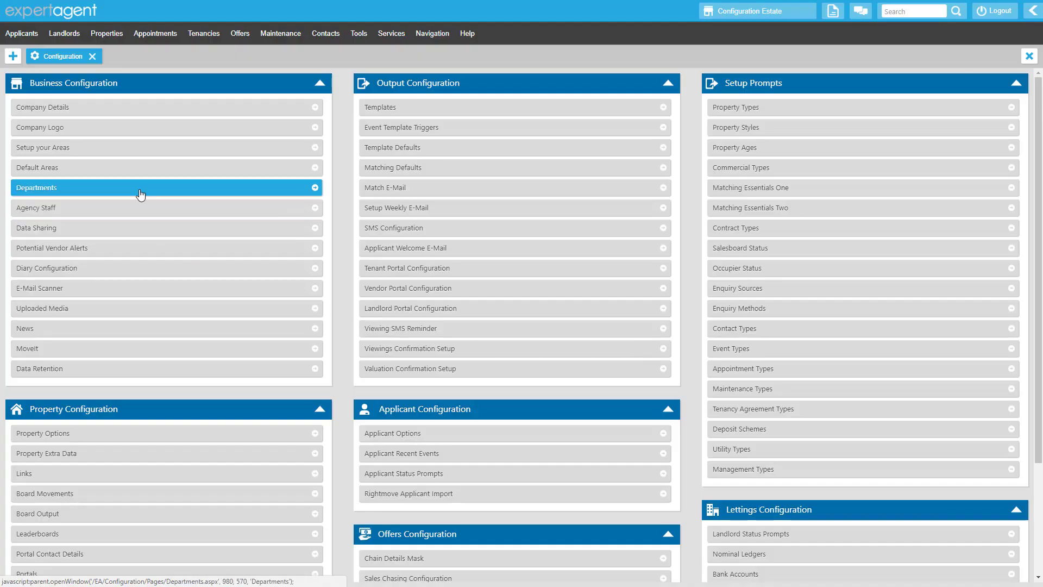
Step: Grant the staff member the Update Consent Status in Bulk and Delete Records advanced permissions
left_click(118, 212)
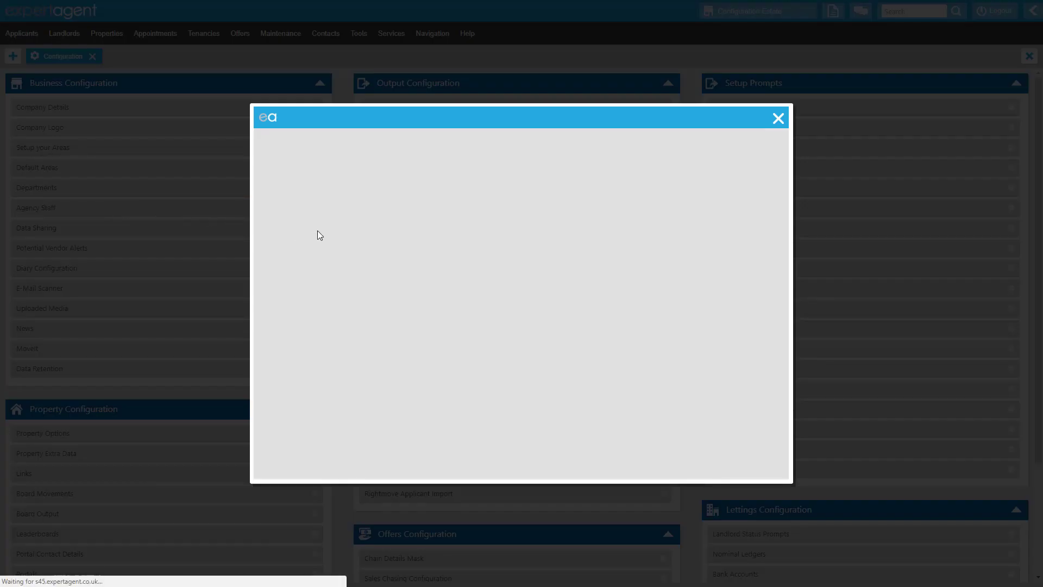
double_click(370, 207)
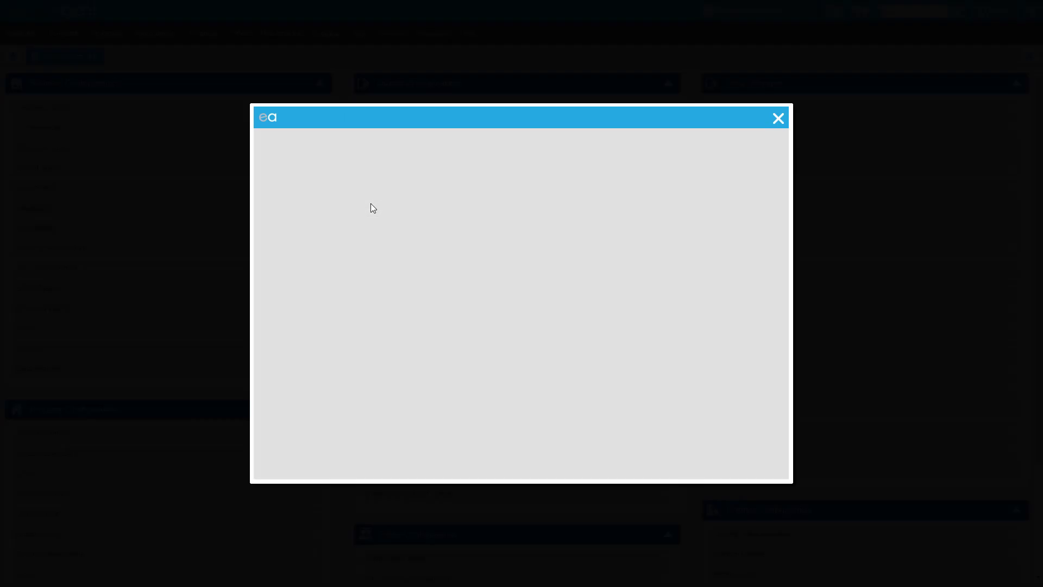
left_click(299, 422)
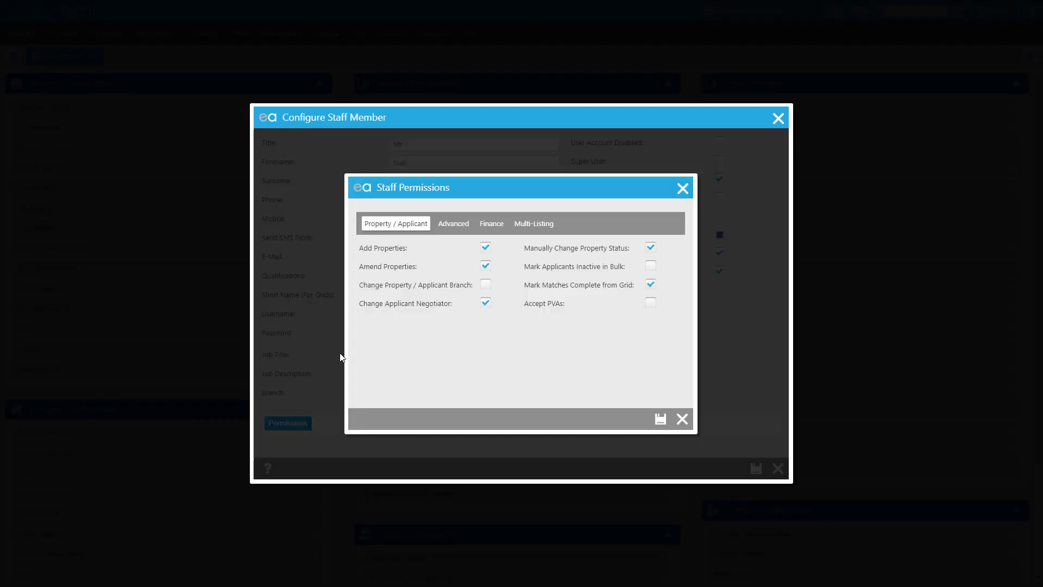
left_click(439, 226)
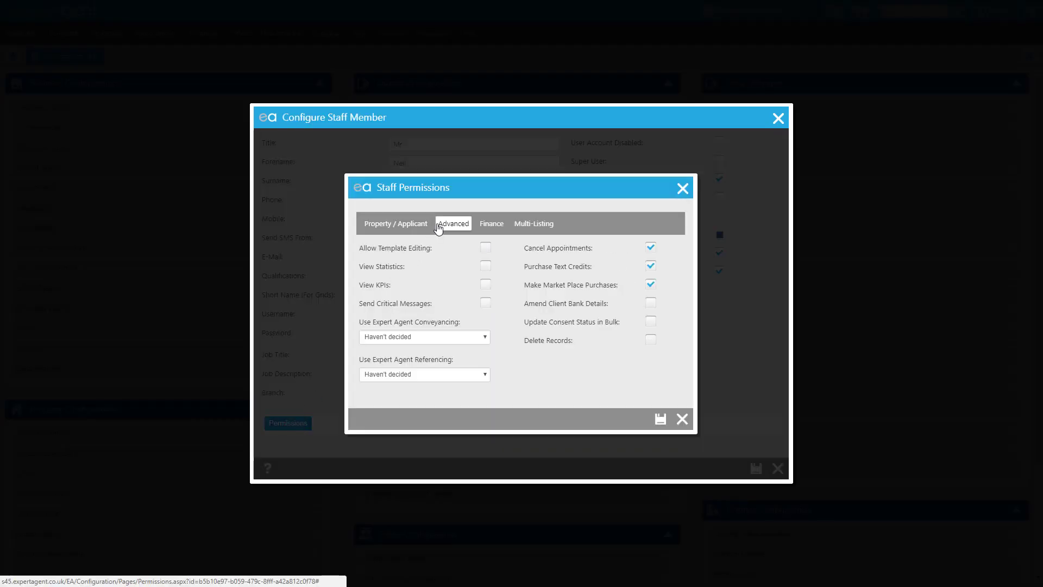
left_click(651, 321)
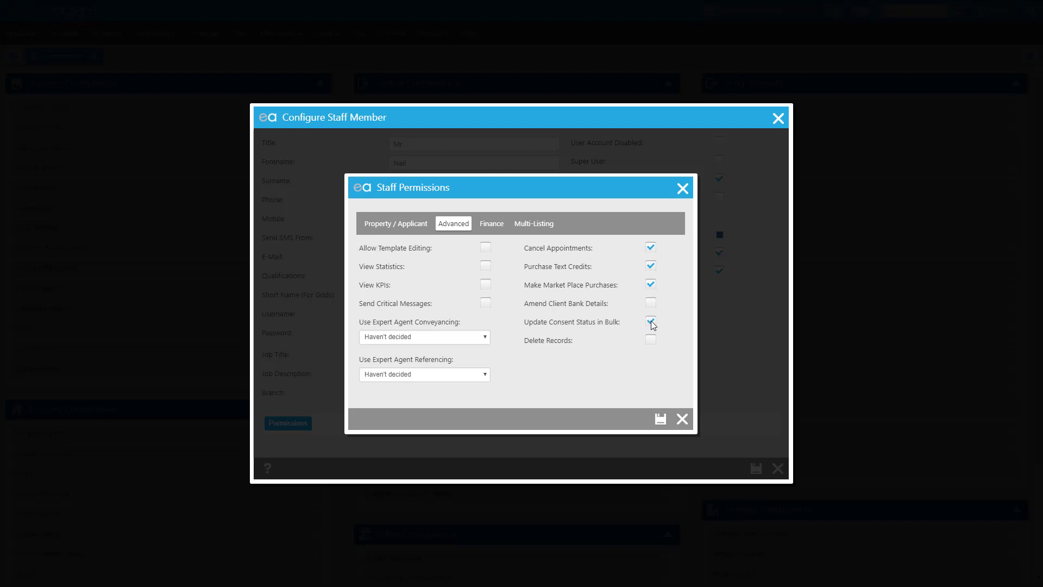
left_click(651, 339)
left_click(660, 419)
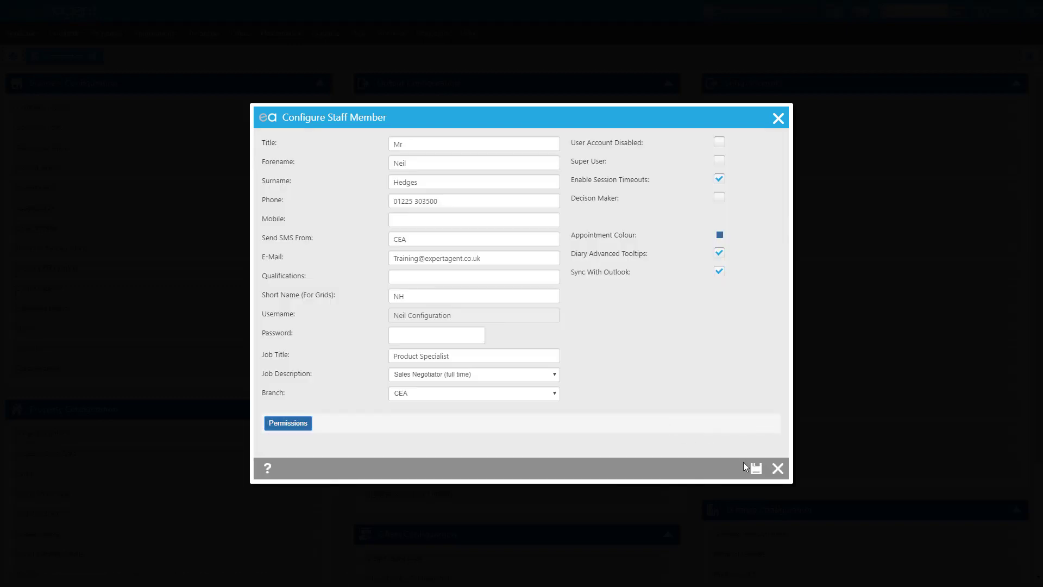
left_click(755, 469)
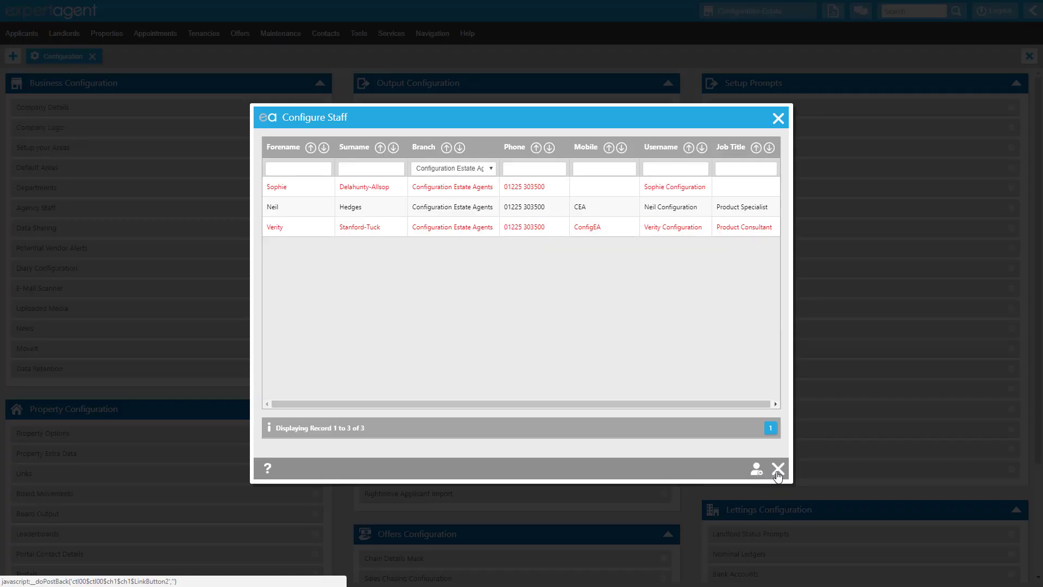
left_click(777, 468)
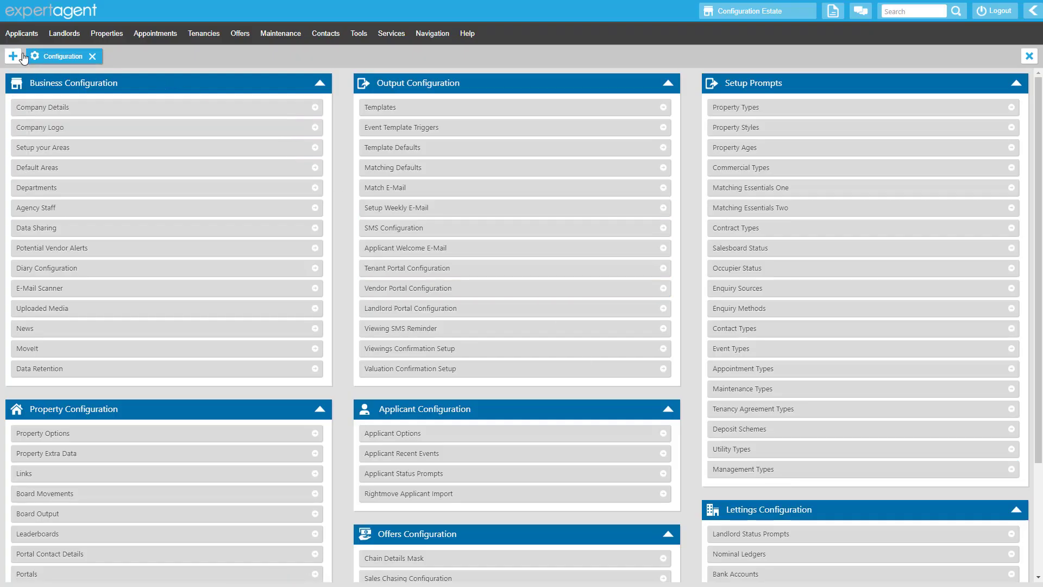
Step: Open the first applicant's record from the applicants grid
left_click(22, 33)
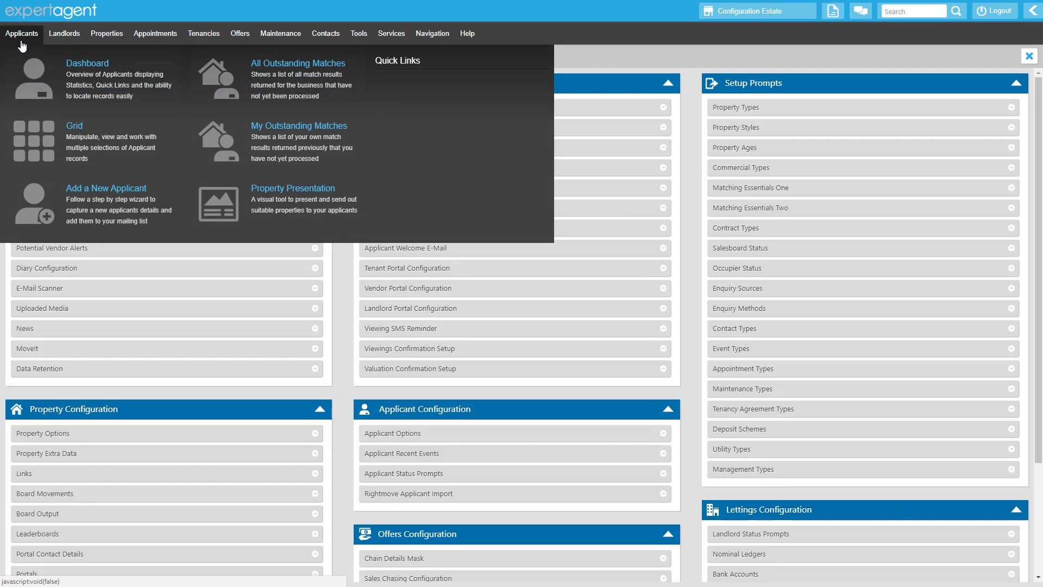
left_click(98, 150)
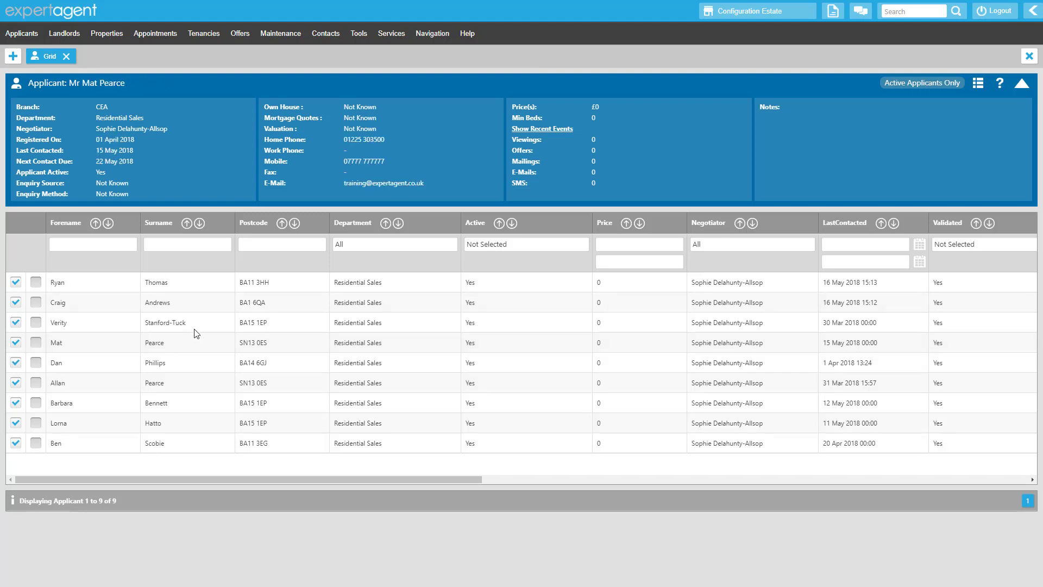
double_click(215, 283)
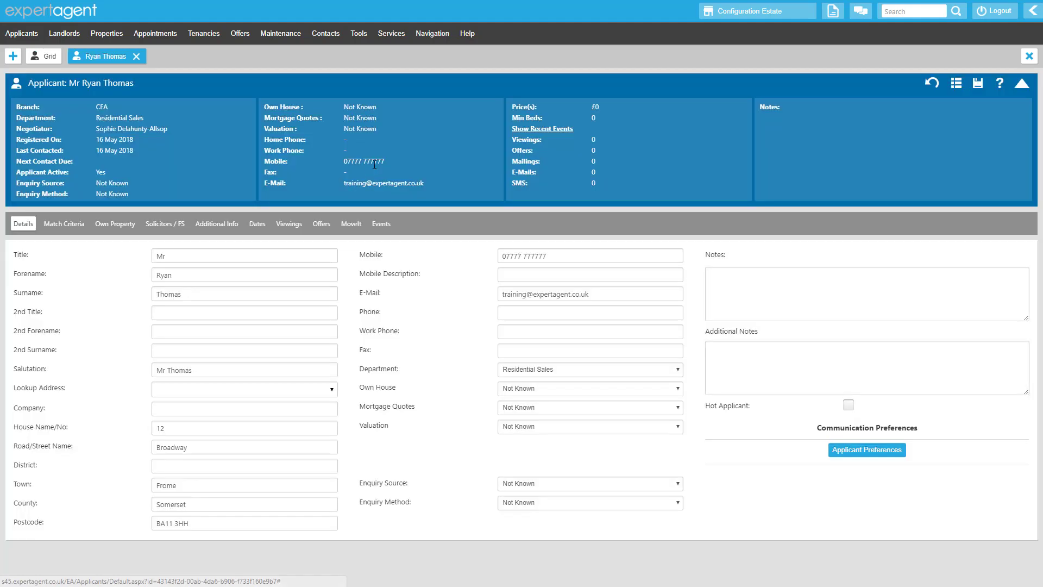
Step: Submit a Delete Applicant request via Data Management, confirming to proceed
right_click(373, 164)
mouse_move(477, 347)
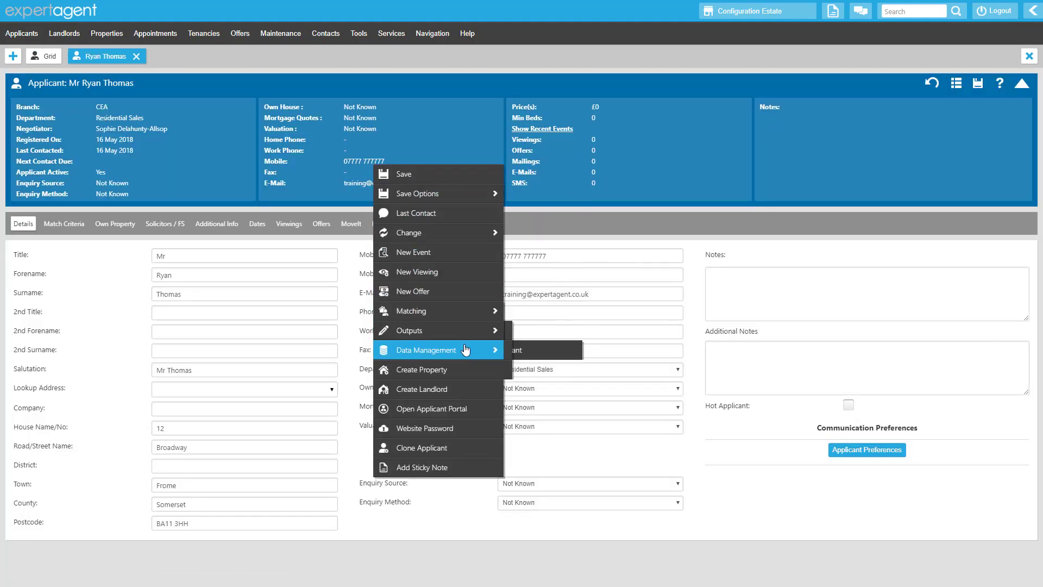
left_click(586, 354)
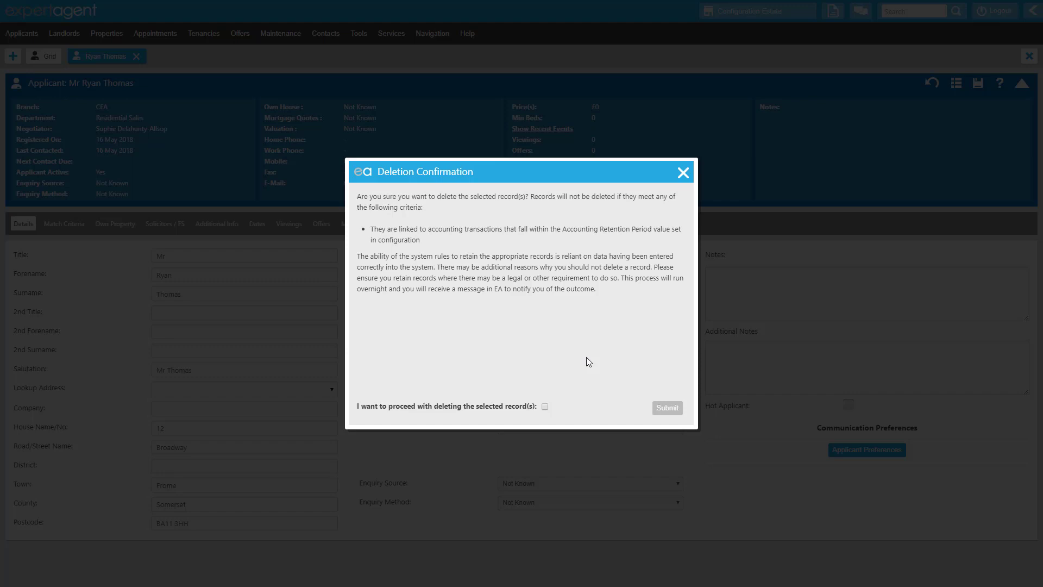
left_click(545, 407)
left_click(667, 412)
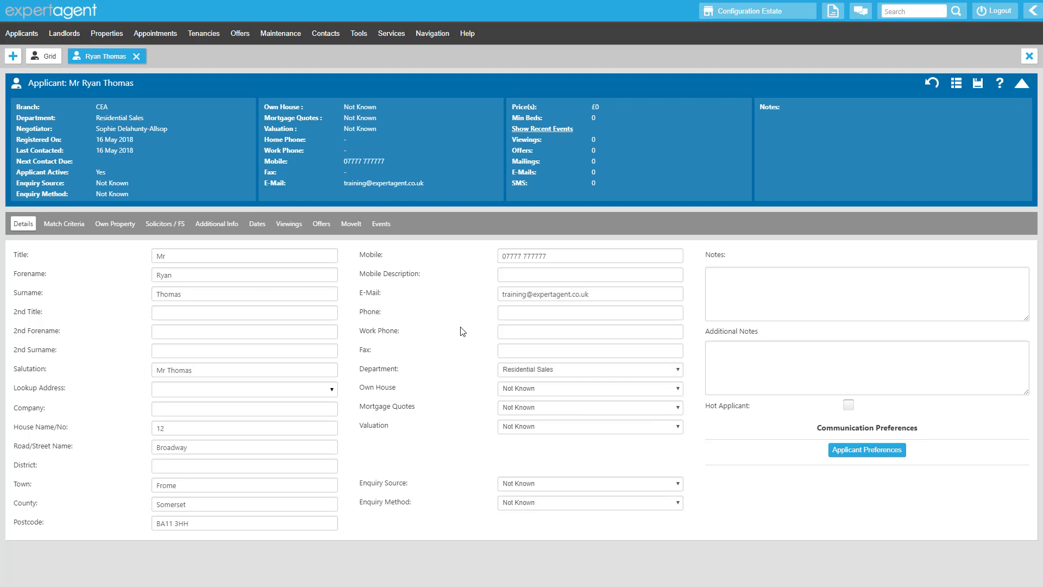
left_click(41, 56)
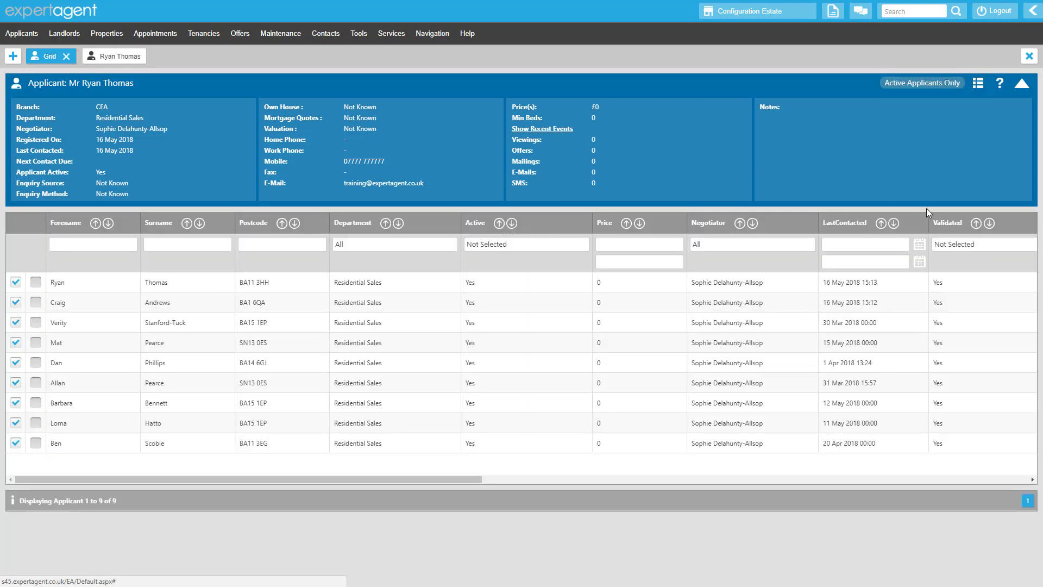
Step: Filter applicants last contacted before 1 May 2018 and submit Delete Applicants for all four
left_click(920, 264)
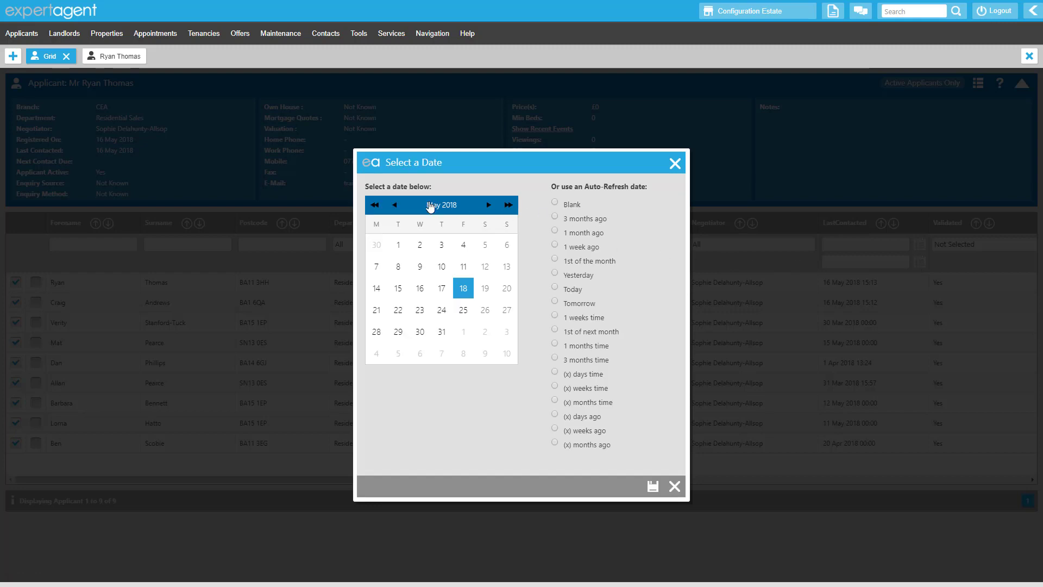
left_click(401, 246)
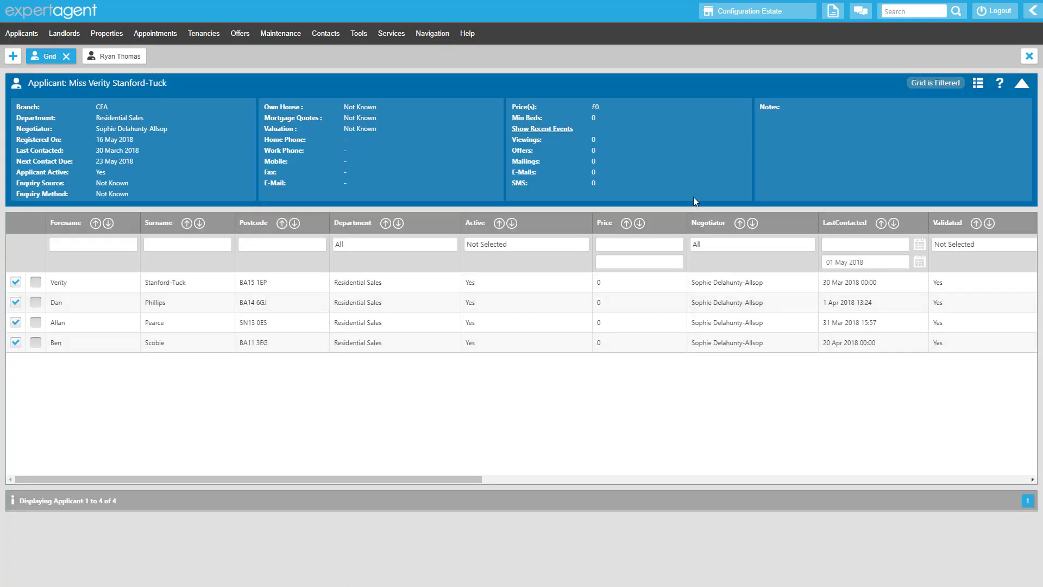
right_click(651, 174)
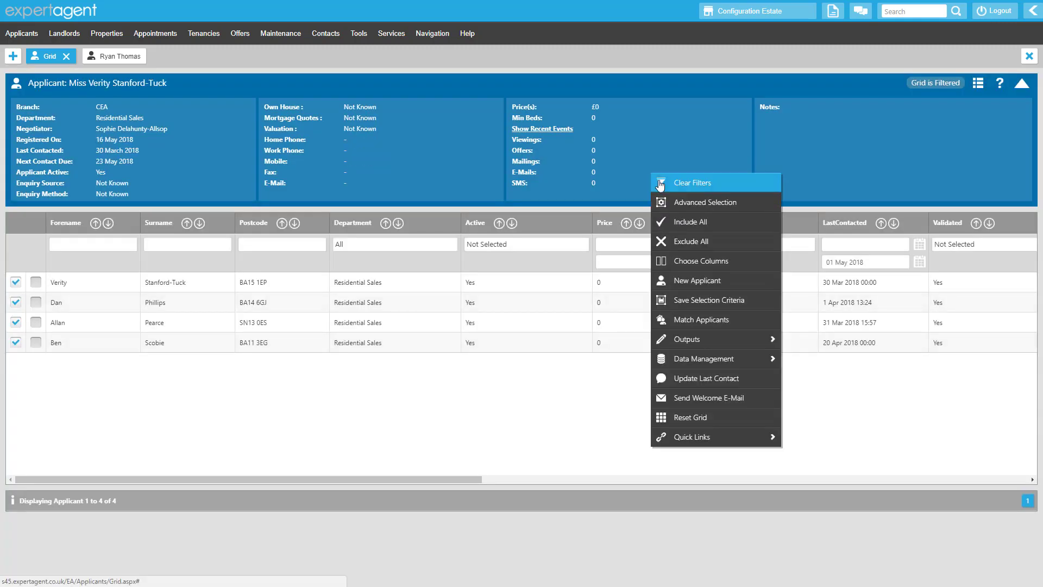
mouse_move(712, 359)
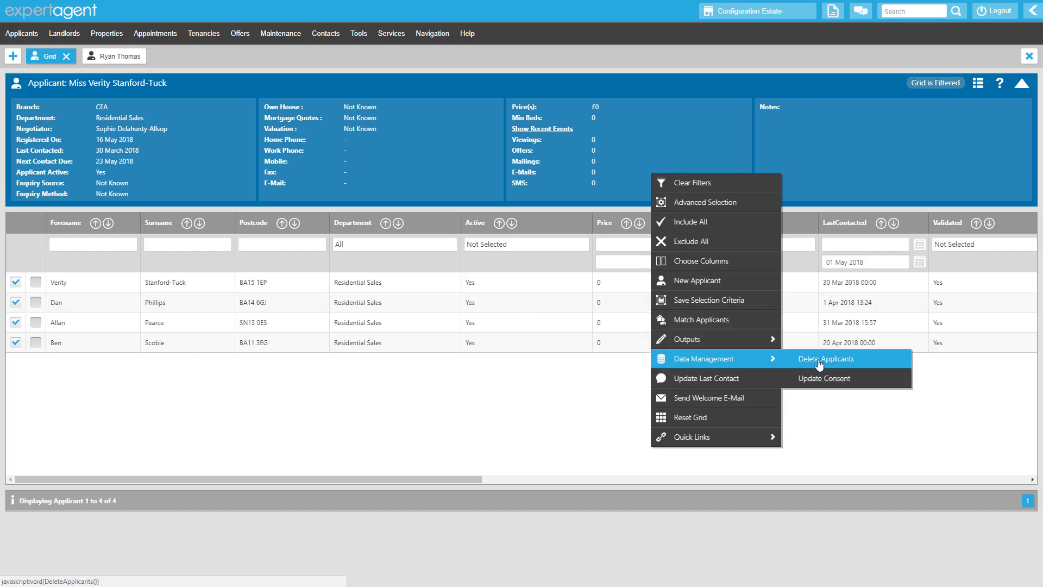
left_click(871, 362)
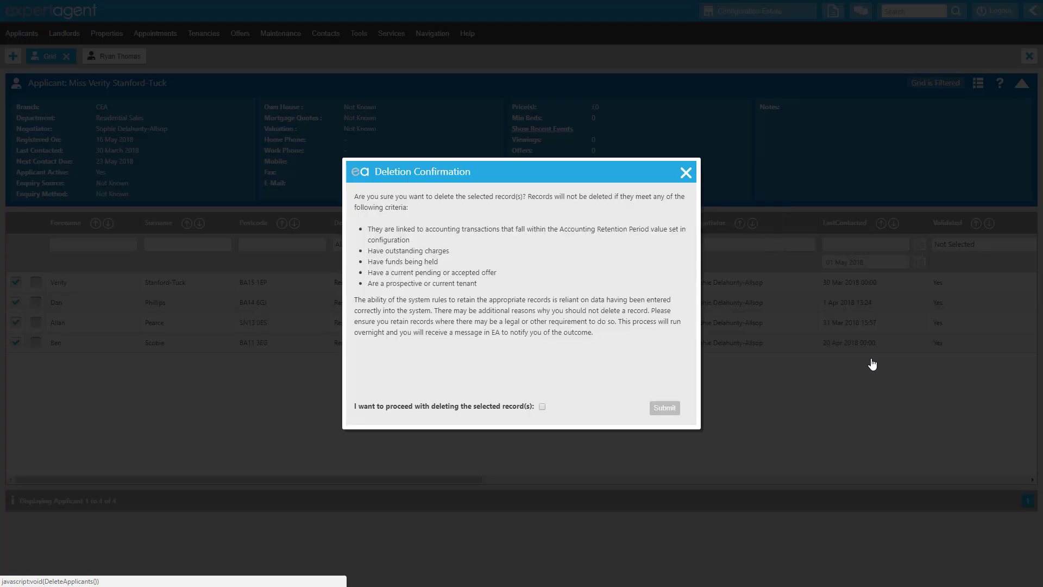
left_click(542, 407)
left_click(660, 411)
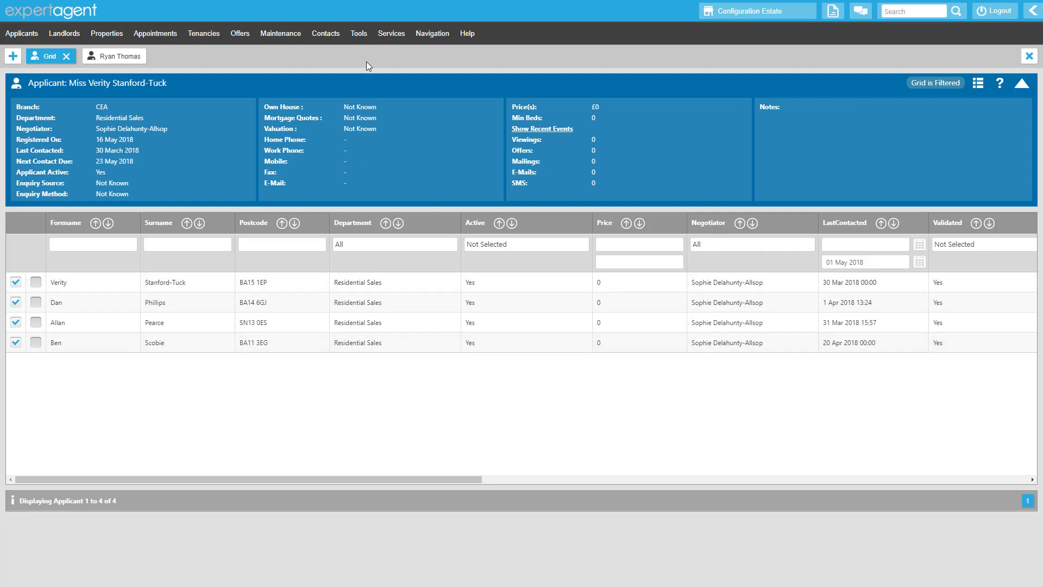
Step: On the Deletions page, cancel the first applicant's pending deletion request and confirm
left_click(365, 35)
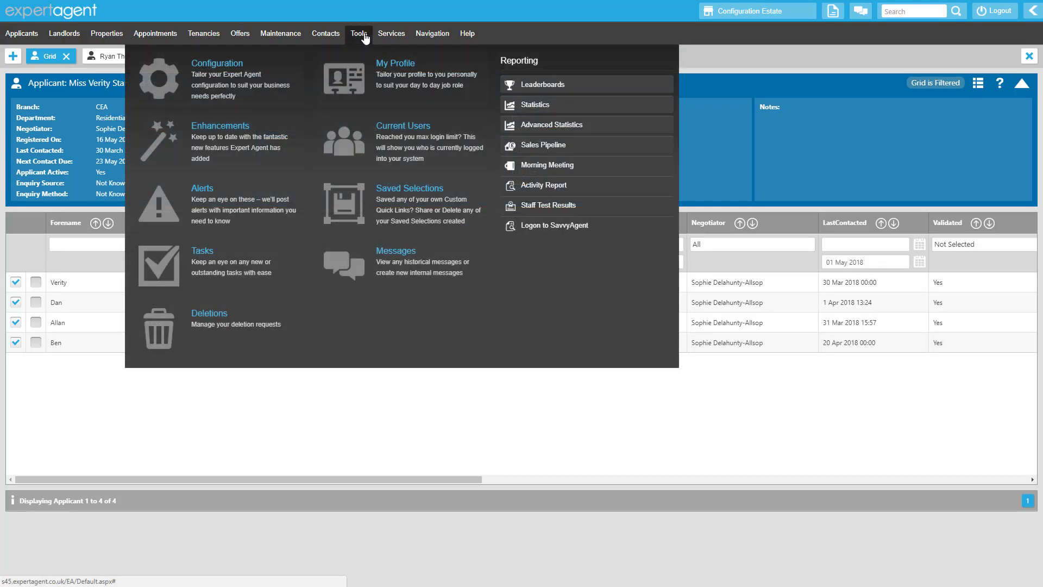
left_click(215, 339)
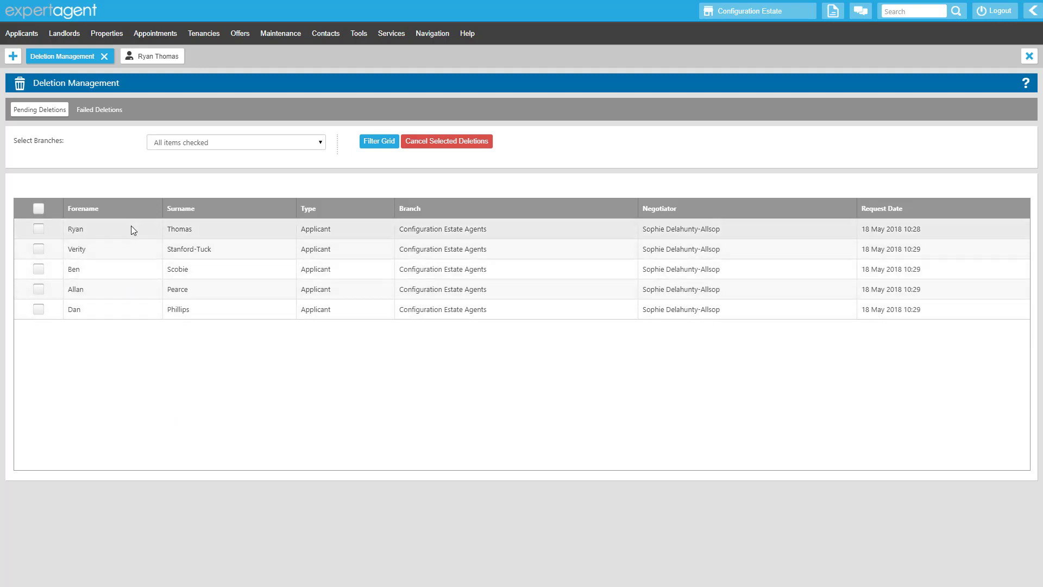
left_click(241, 143)
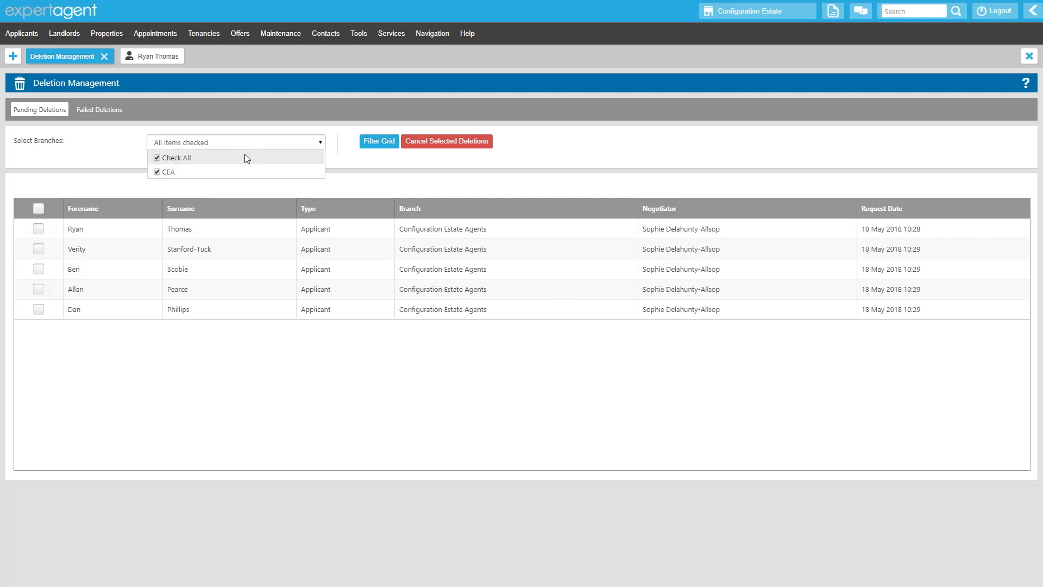
left_click(244, 143)
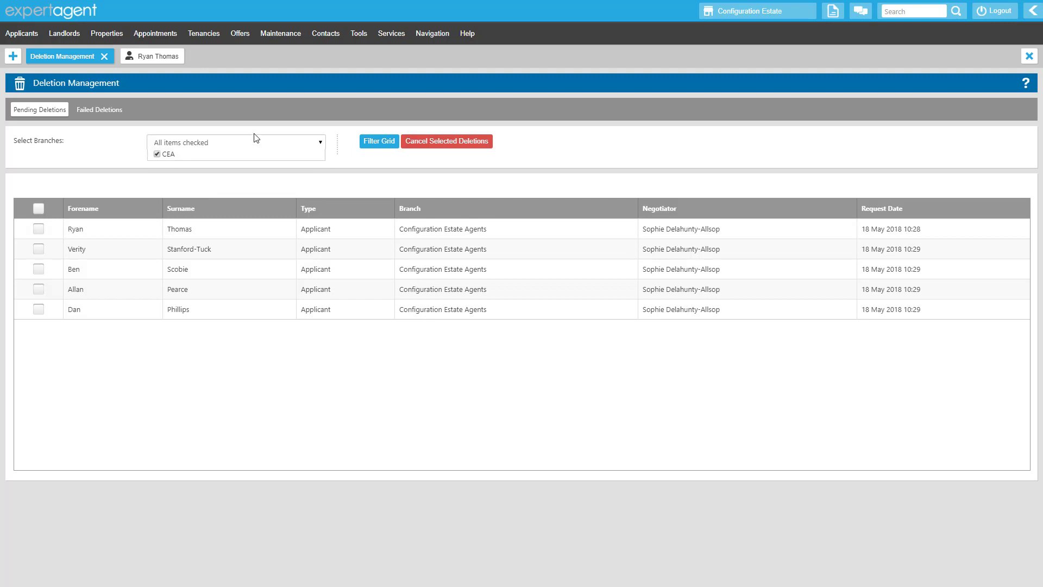
left_click(39, 210)
left_click(39, 210)
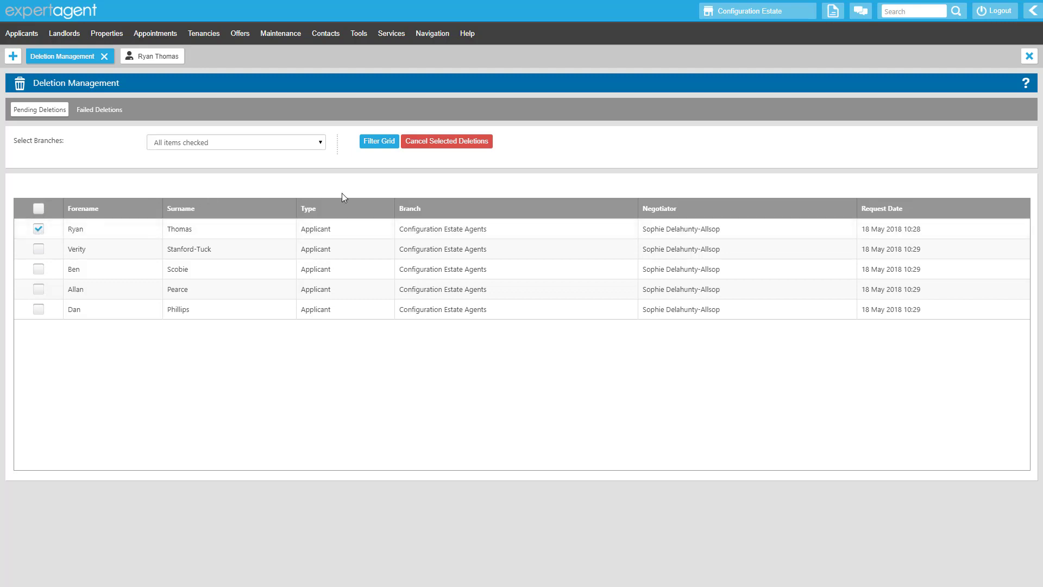
left_click(440, 143)
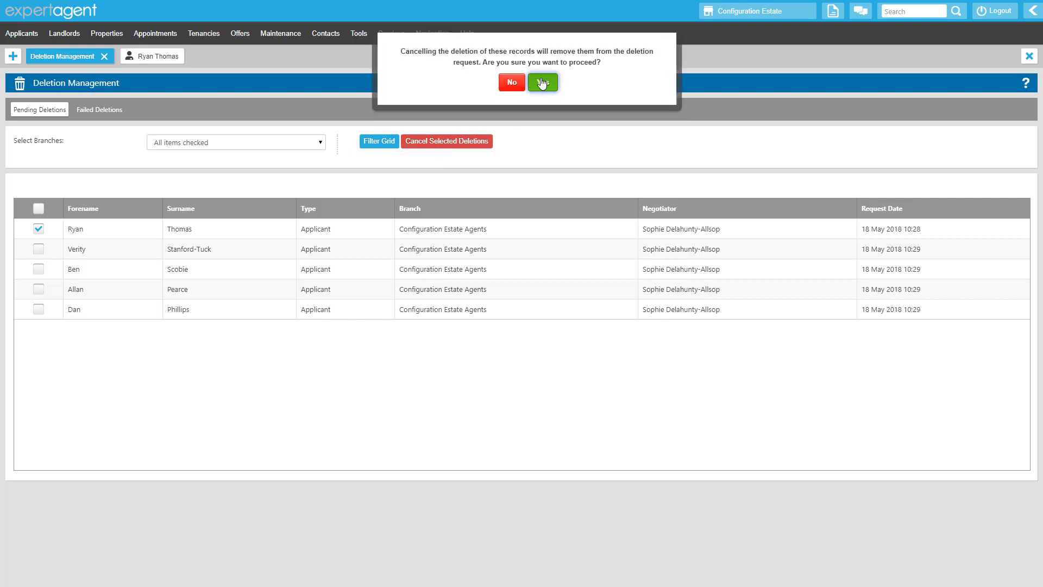
left_click(543, 83)
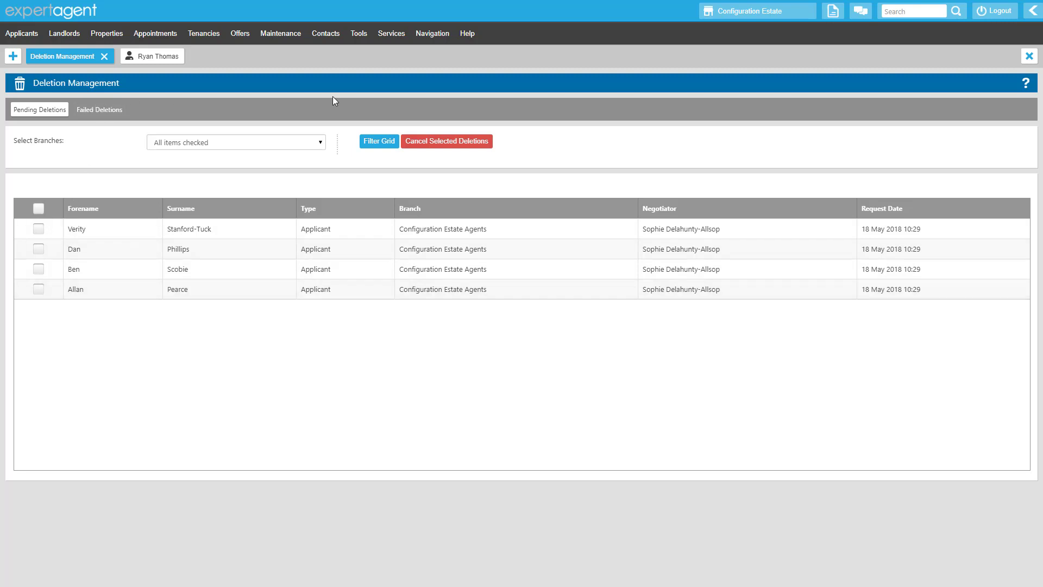
Step: Close open record tabs and read the deletion request update in Messages
left_click(1029, 56)
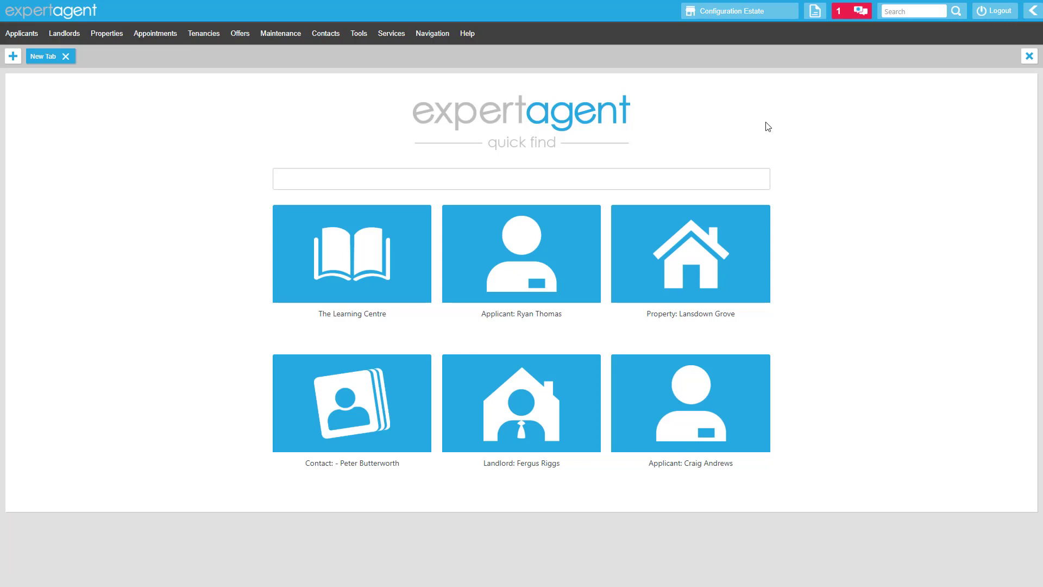
left_click(852, 19)
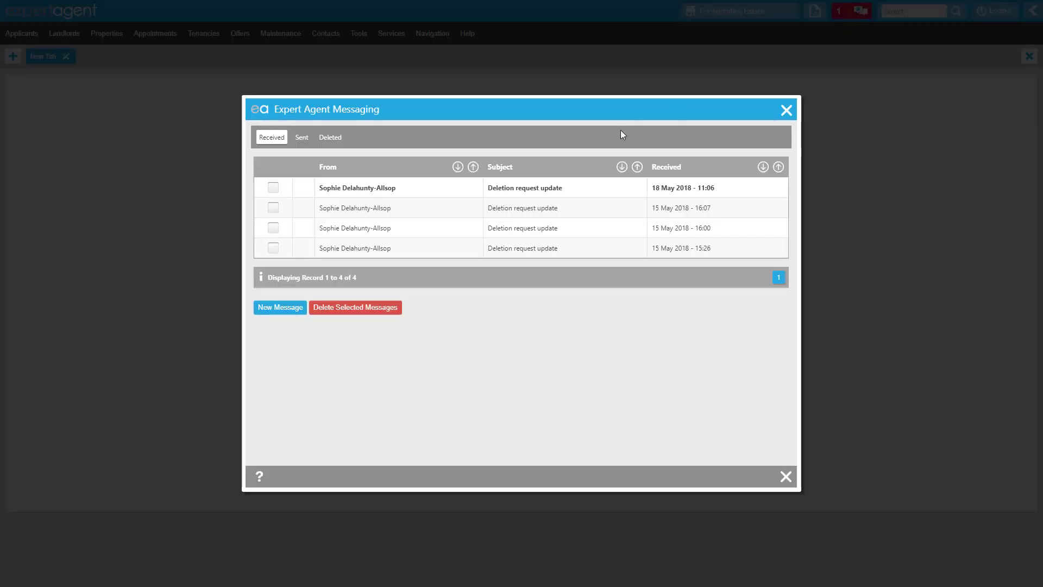
left_click(573, 191)
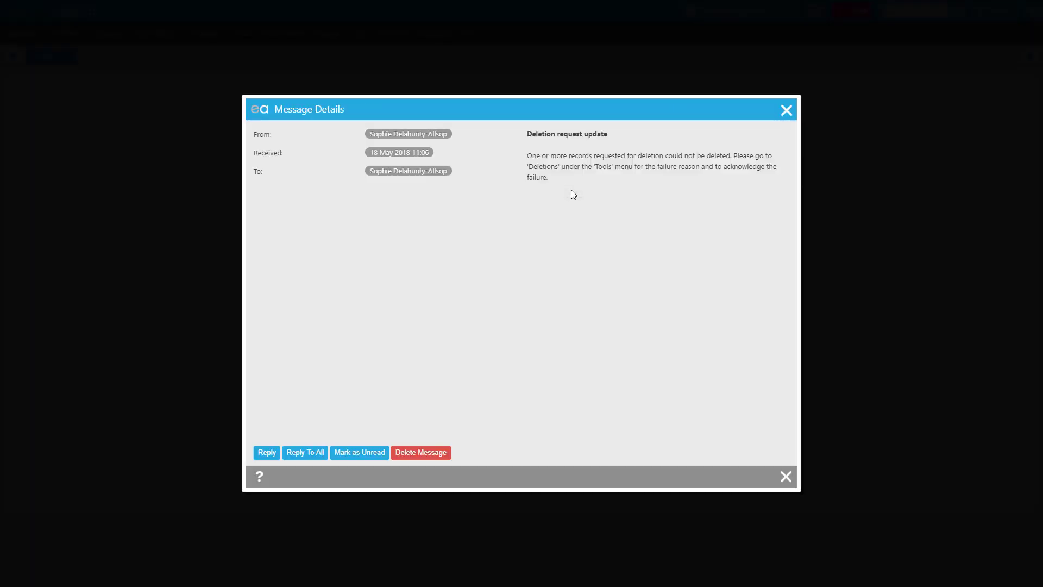
left_click(786, 111)
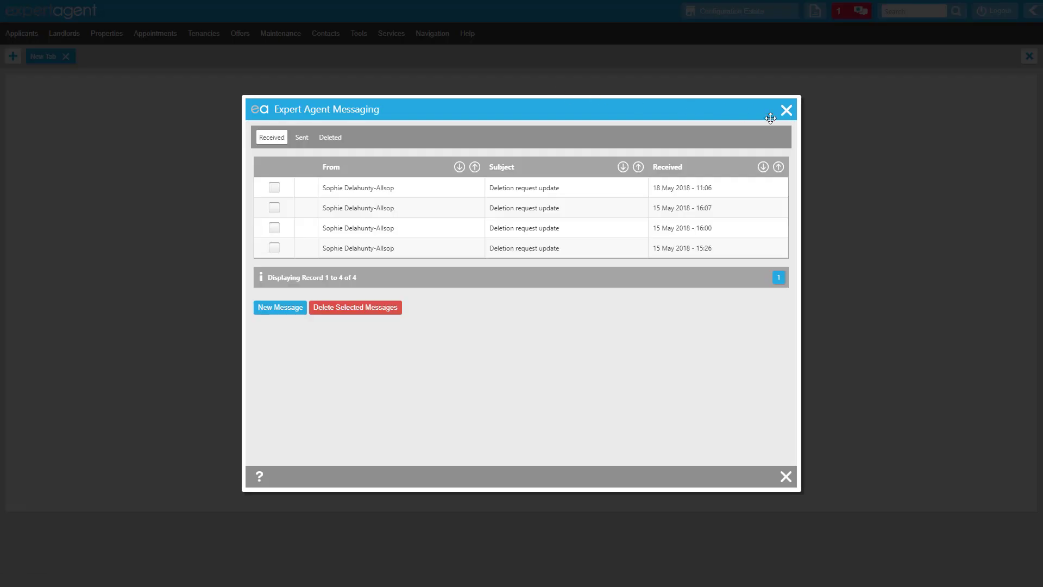
left_click(786, 113)
Step: Acknowledge the failed applicant deletion under Failed Deletions, then close Deletion Management
left_click(360, 34)
left_click(202, 315)
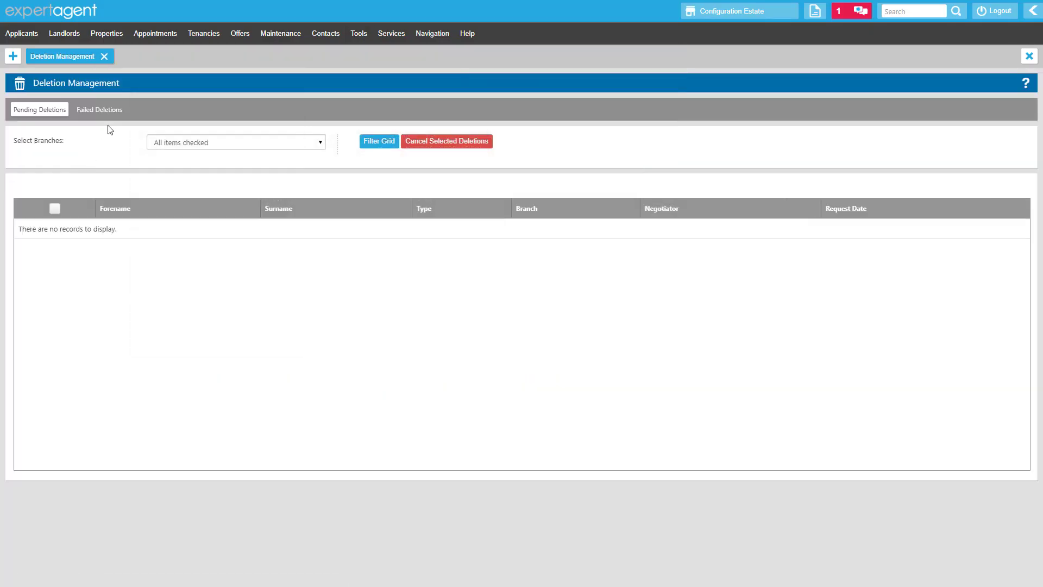
left_click(101, 111)
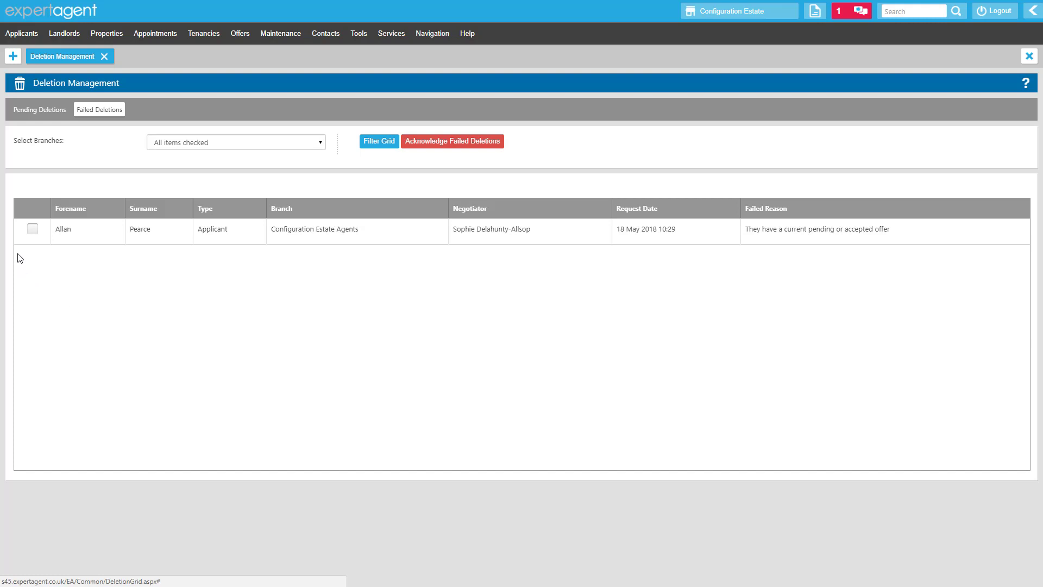
left_click(32, 230)
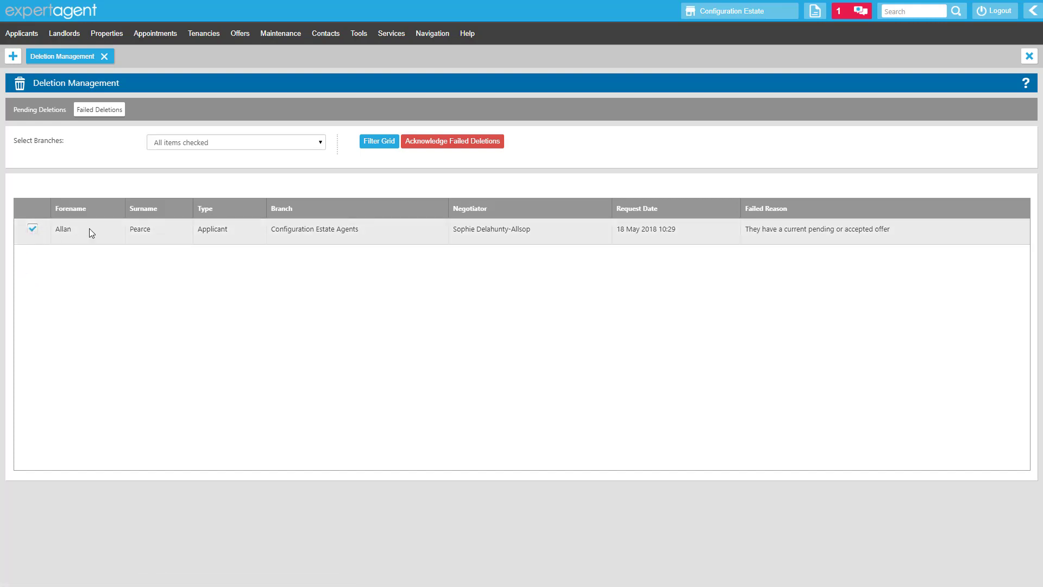
left_click(428, 142)
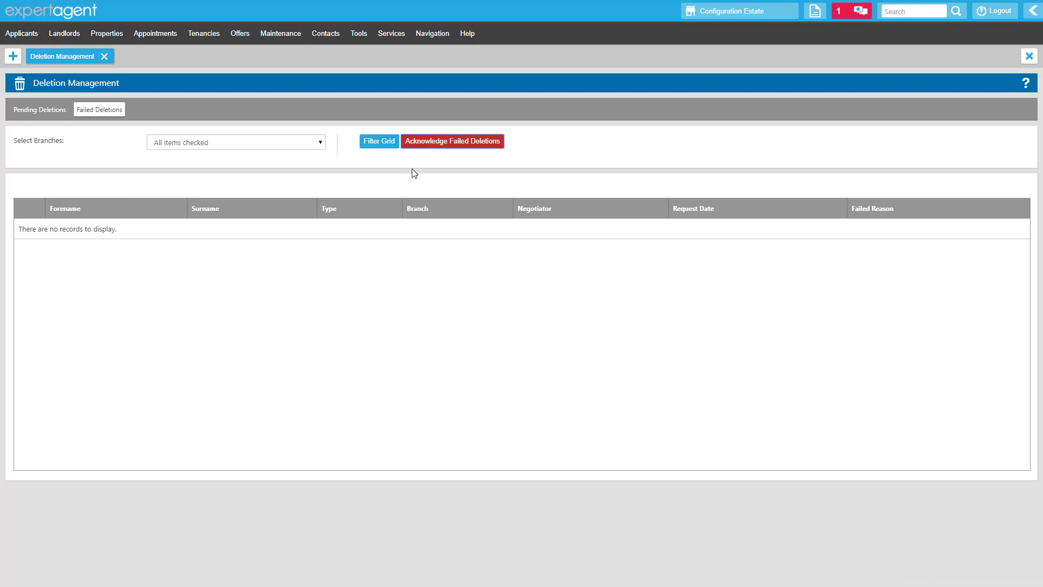
left_click(104, 57)
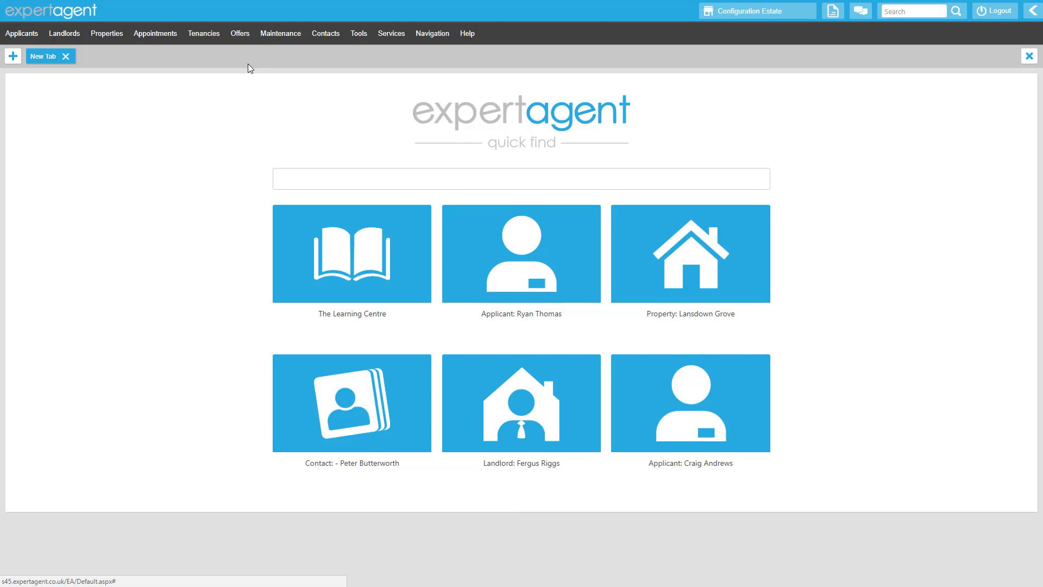
Step: Open the £245,000 property from the properties grid and show its Data Management actions
left_click(108, 36)
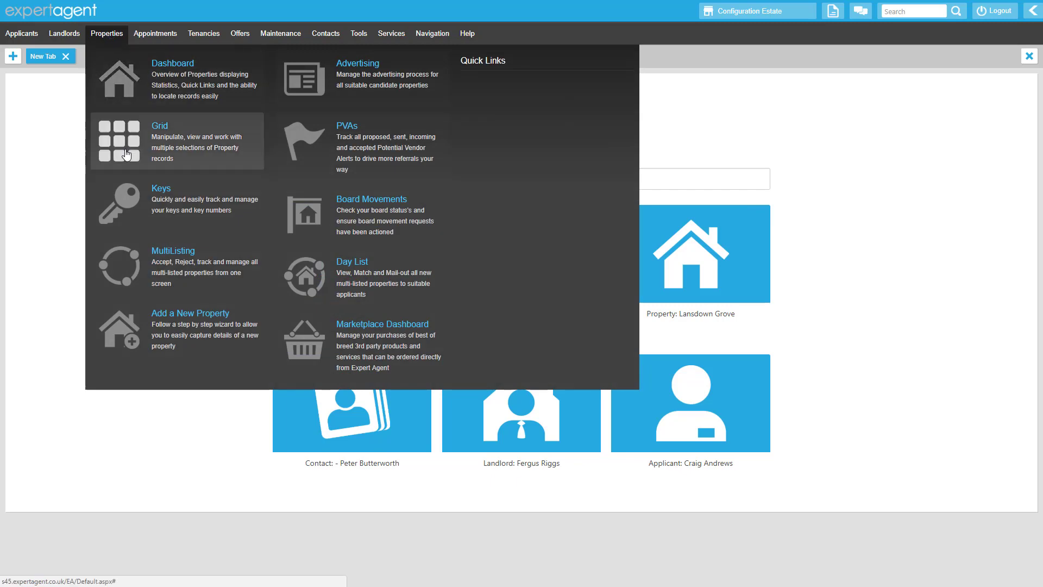
left_click(127, 154)
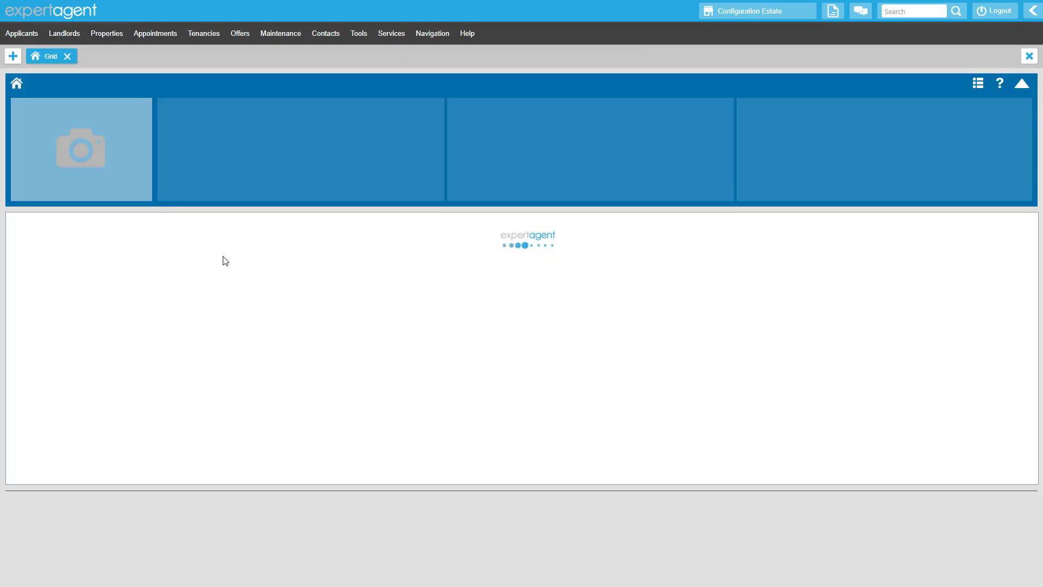
double_click(226, 283)
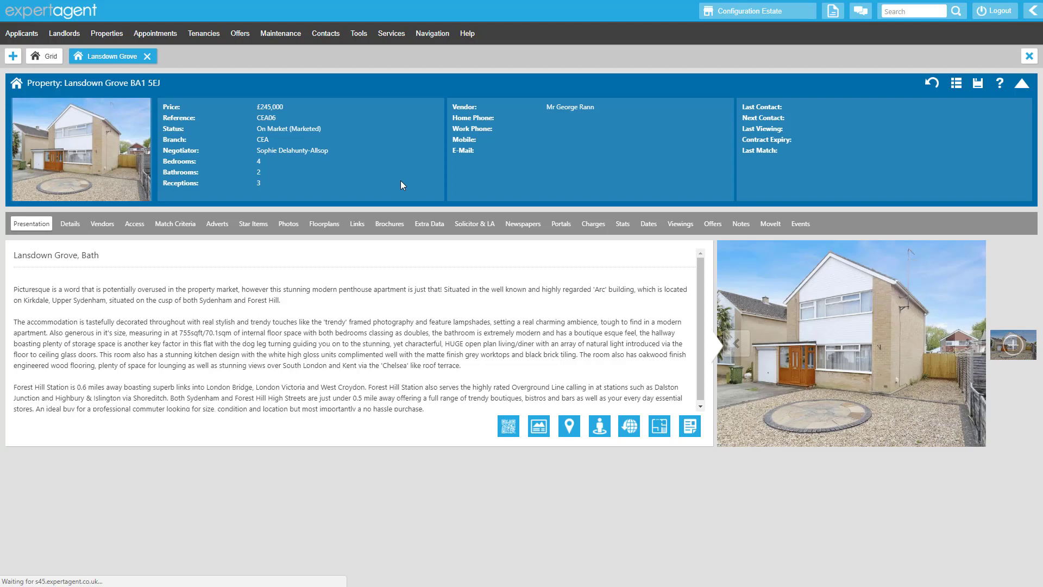
right_click(400, 180)
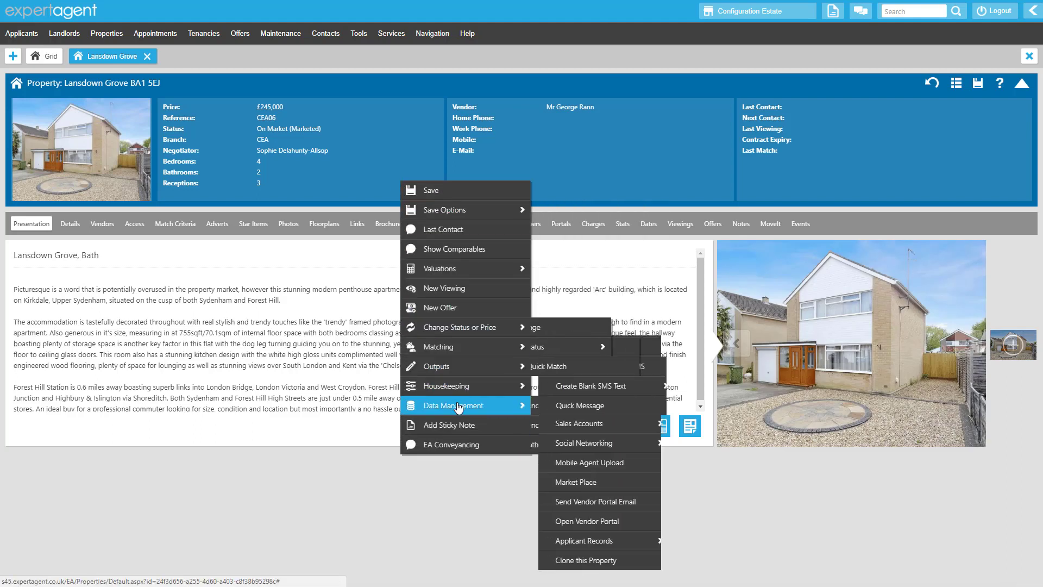
mouse_move(525, 408)
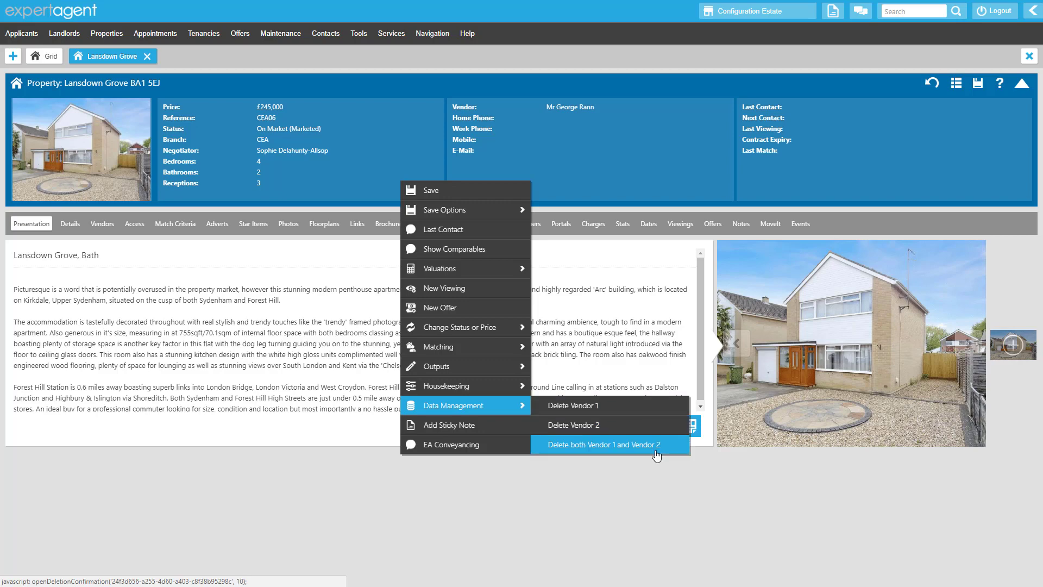
Step: Submit a Delete Vendor request for the £245,000 property, confirming to proceed
left_click(660, 406)
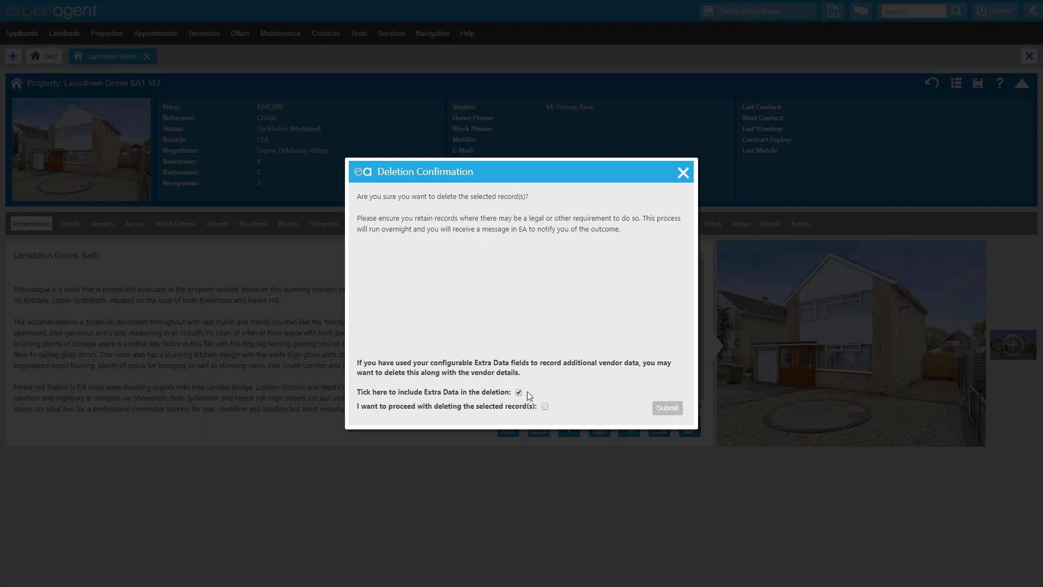
left_click(545, 407)
left_click(666, 412)
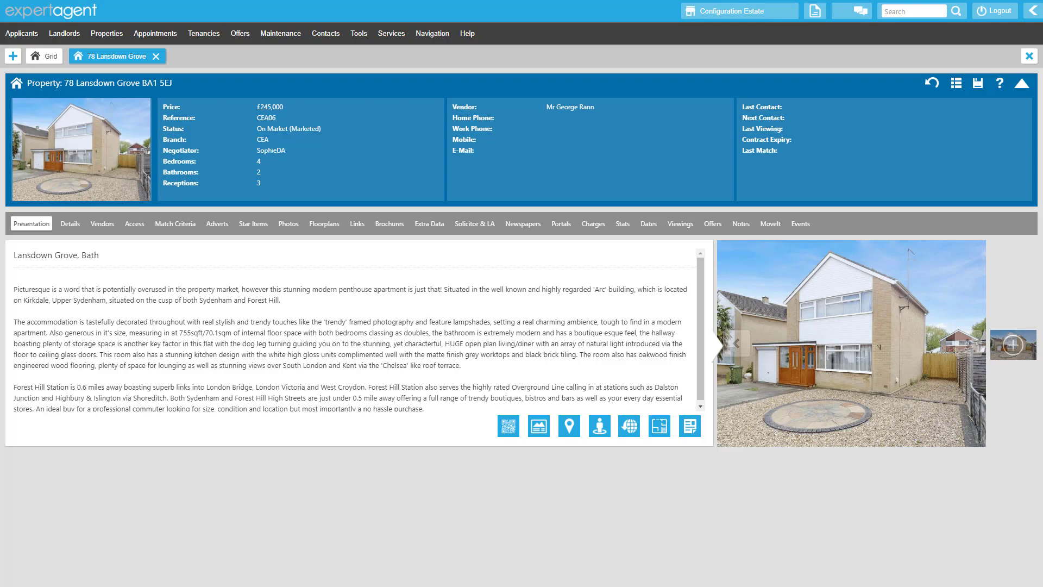
Step: Filter the property grid to Withdrawn status only
left_click(48, 56)
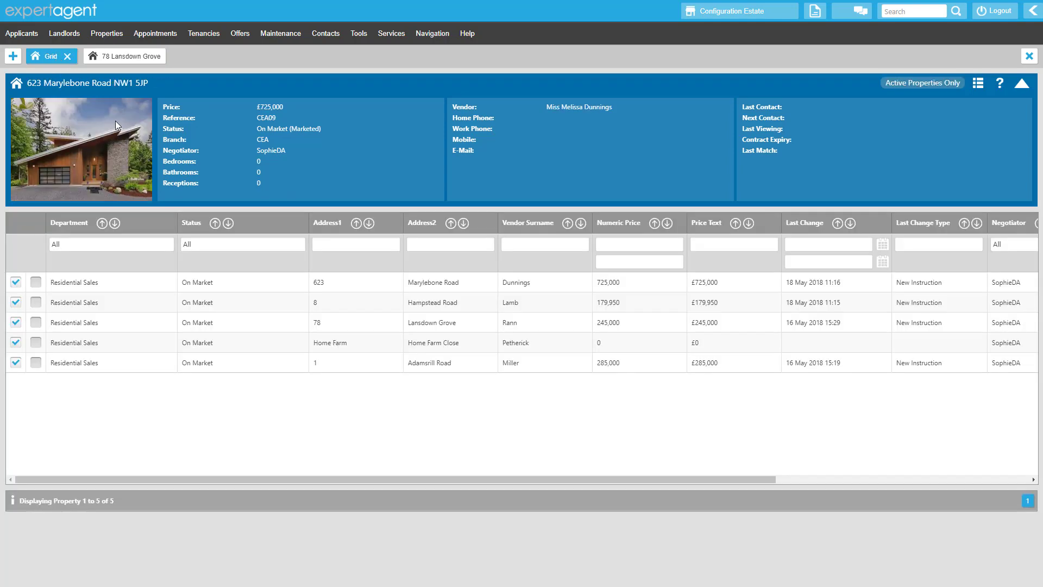
left_click(237, 244)
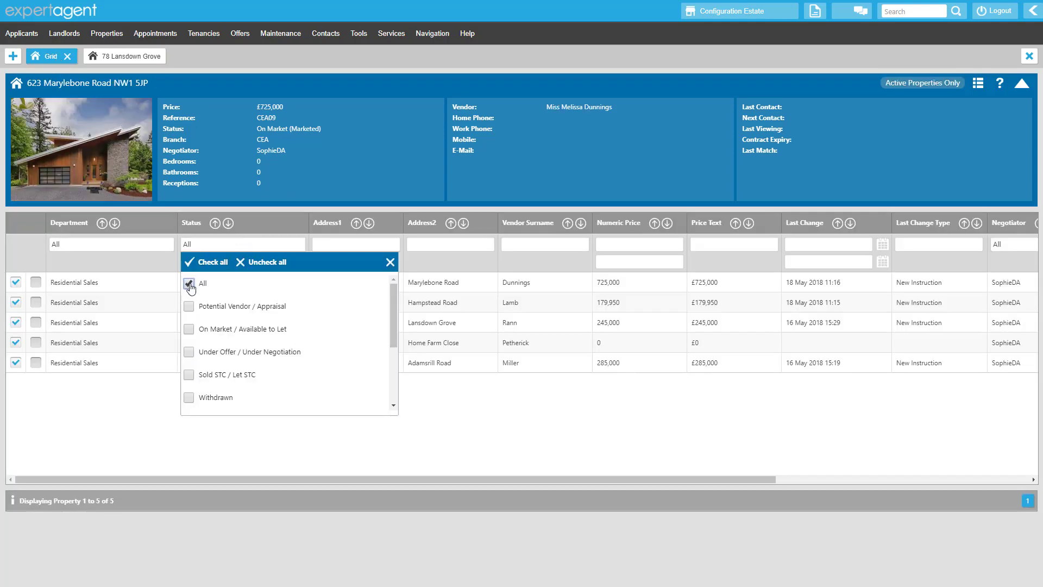
left_click(189, 283)
left_click(188, 397)
left_click(145, 409)
Step: Submit Delete Vendors with Extra Data for the withdrawn properties, then clear the grid filters
right_click(380, 165)
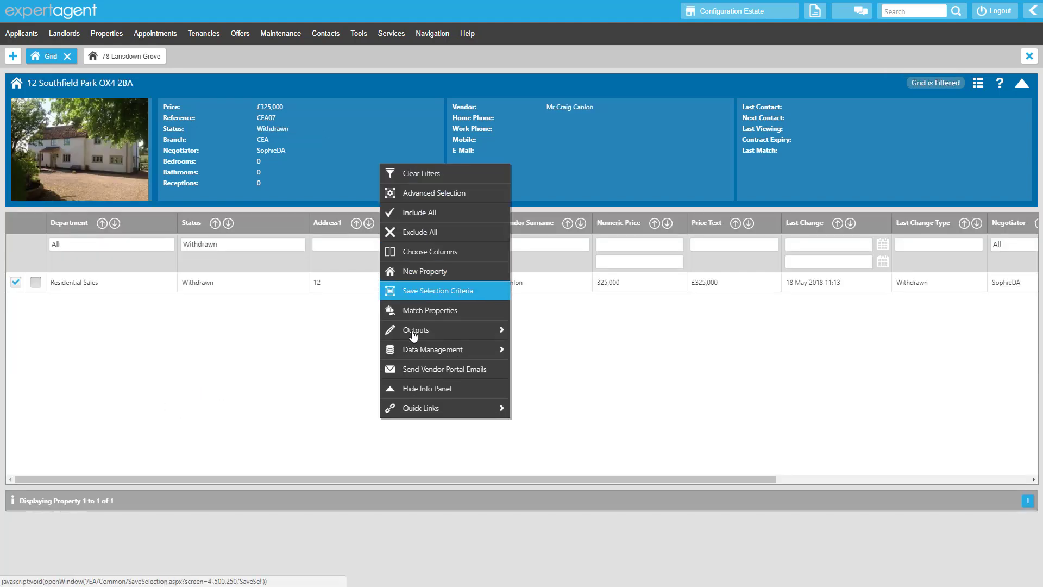
mouse_move(466, 356)
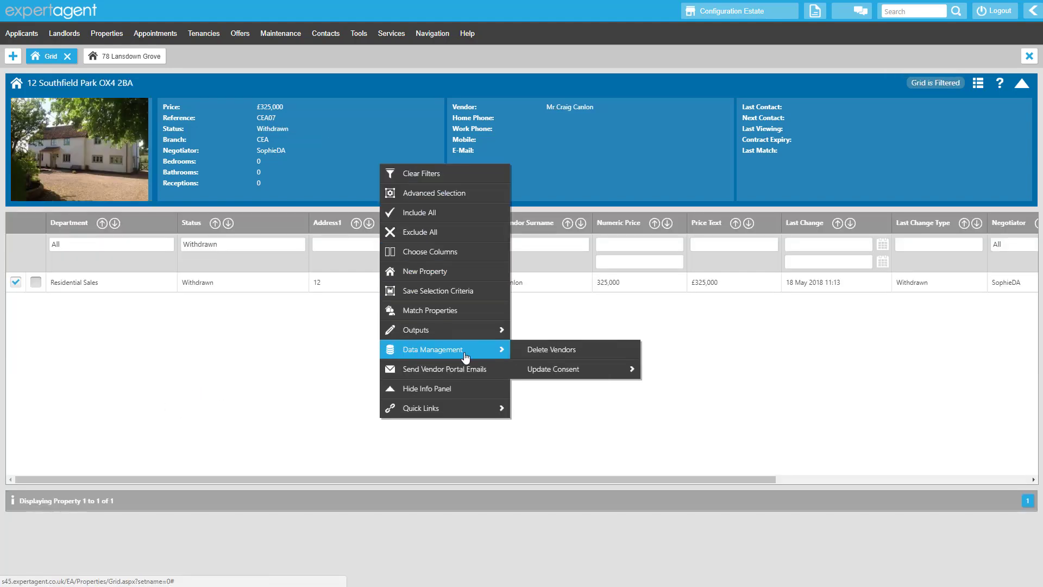
left_click(601, 354)
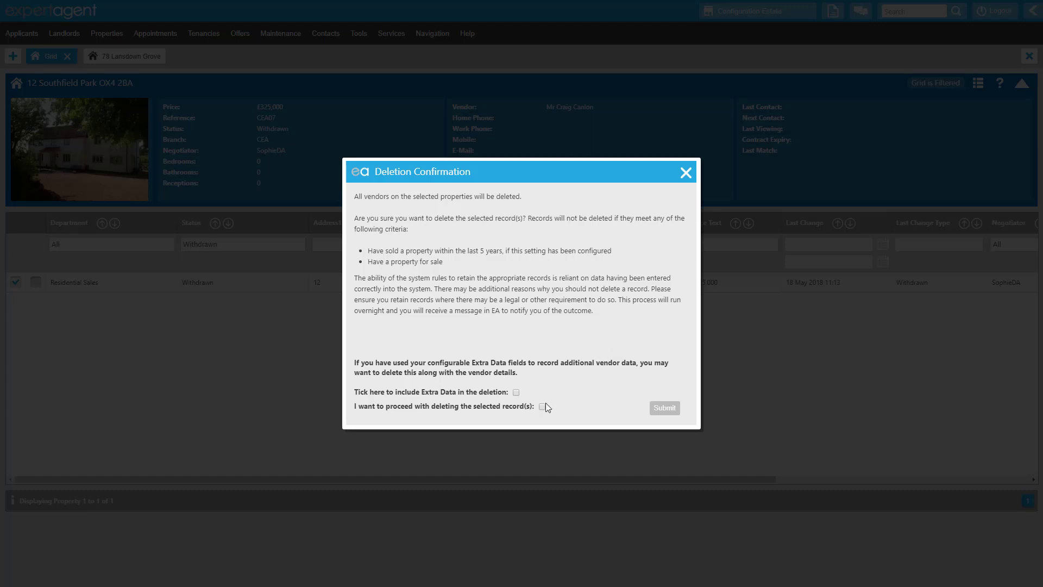
left_click(516, 392)
left_click(542, 407)
left_click(673, 412)
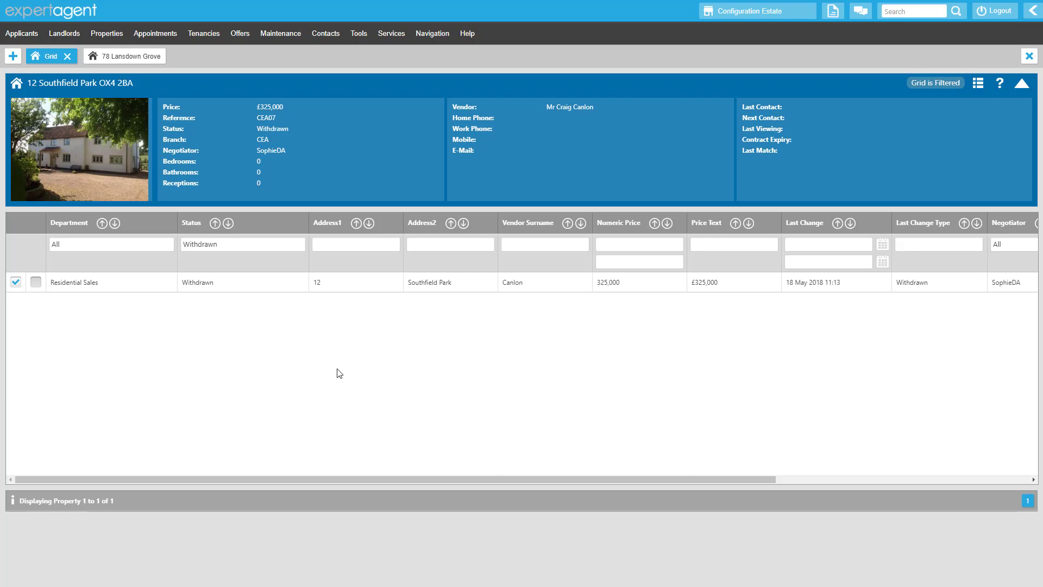
right_click(282, 133)
left_click(293, 142)
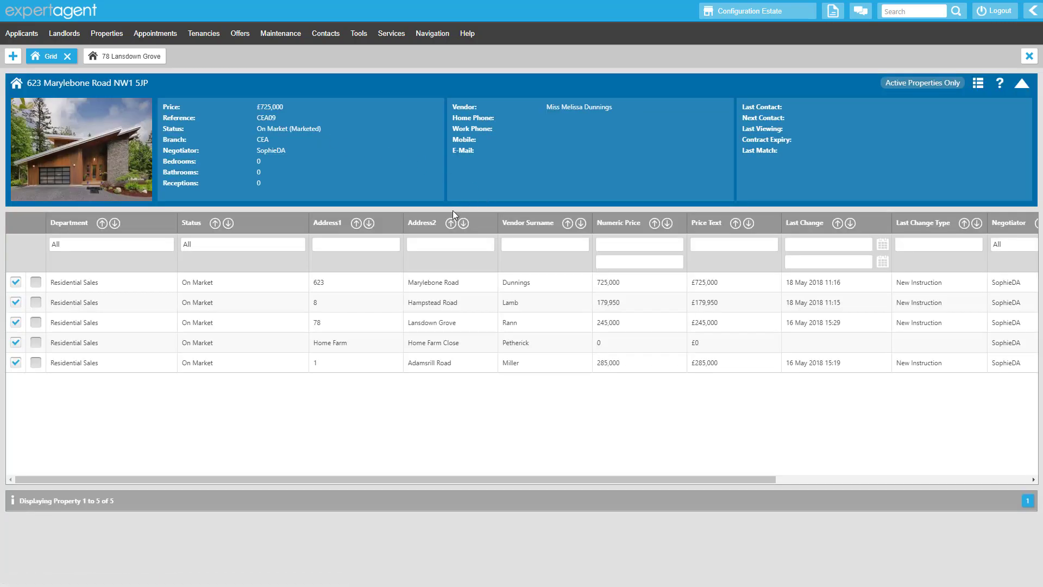
left_click(227, 245)
left_click(205, 266)
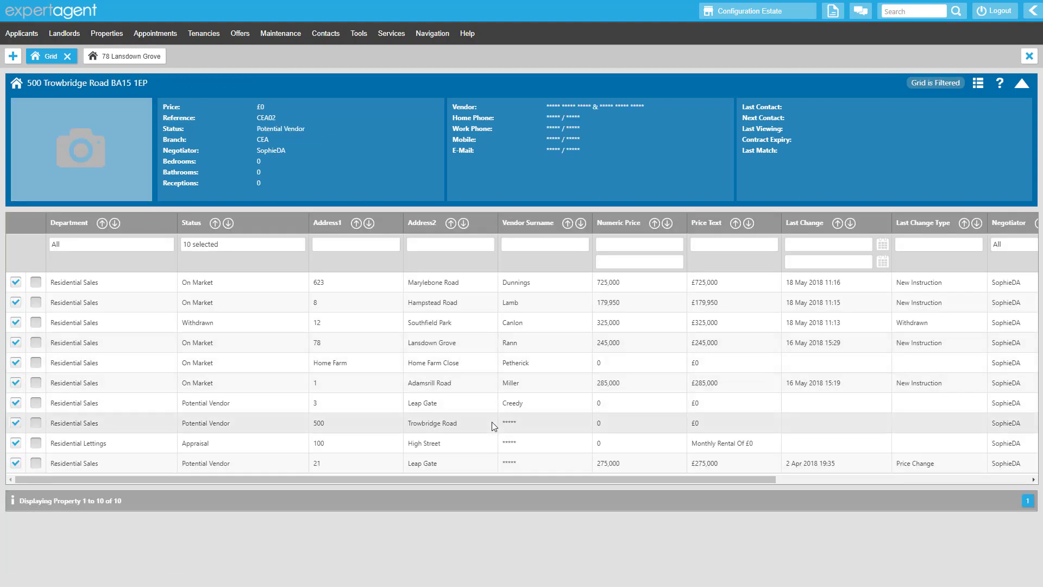
left_click(493, 425)
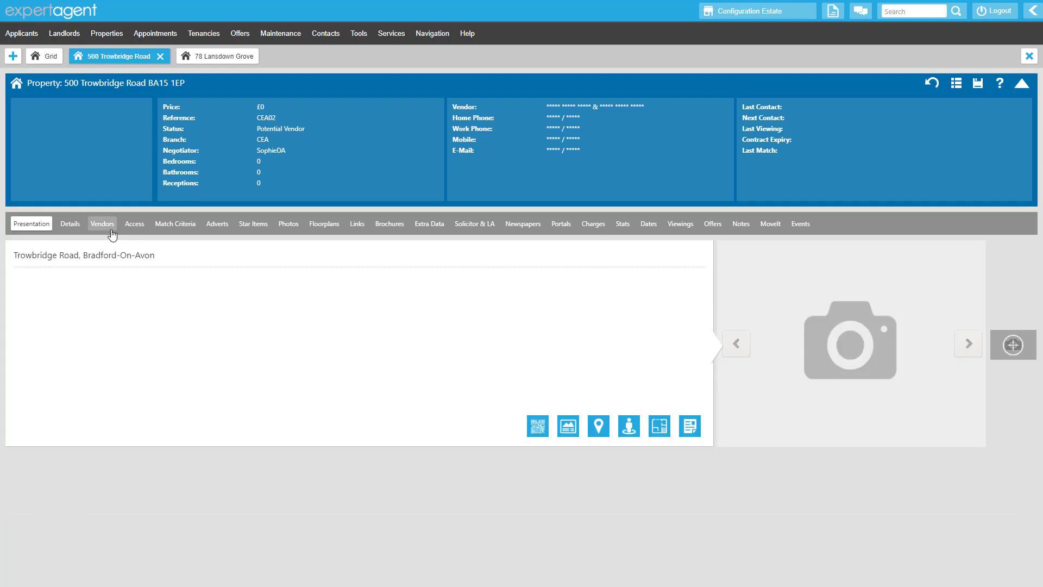
left_click(103, 224)
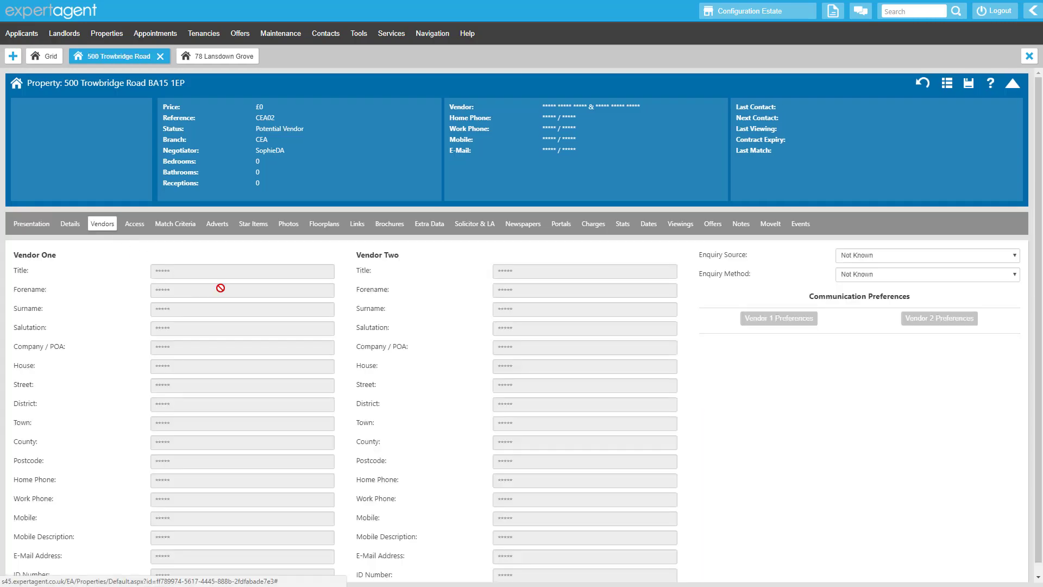
scroll(224, 294, "down", 1)
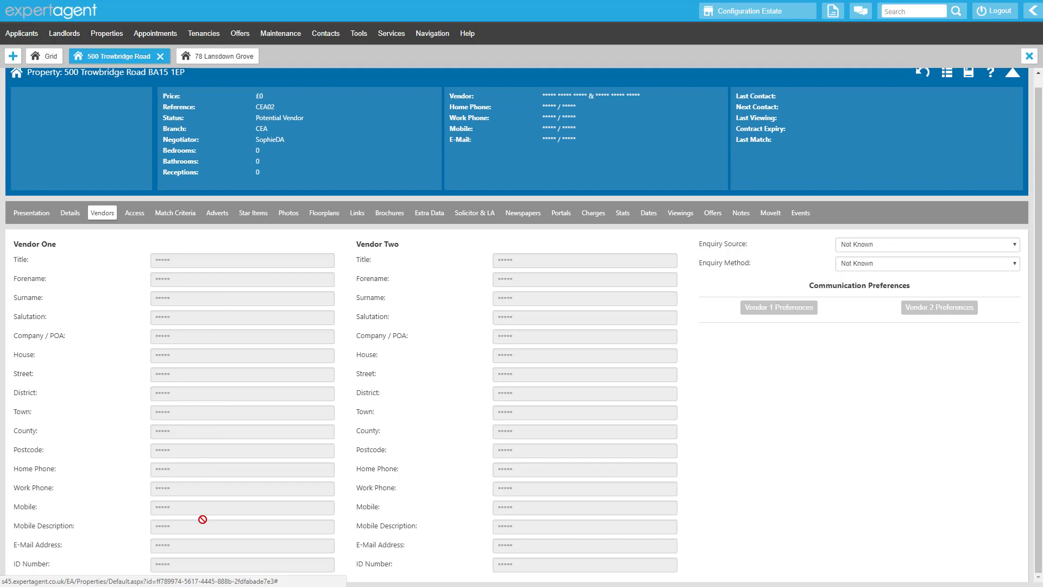
scroll(209, 463, "up", 1)
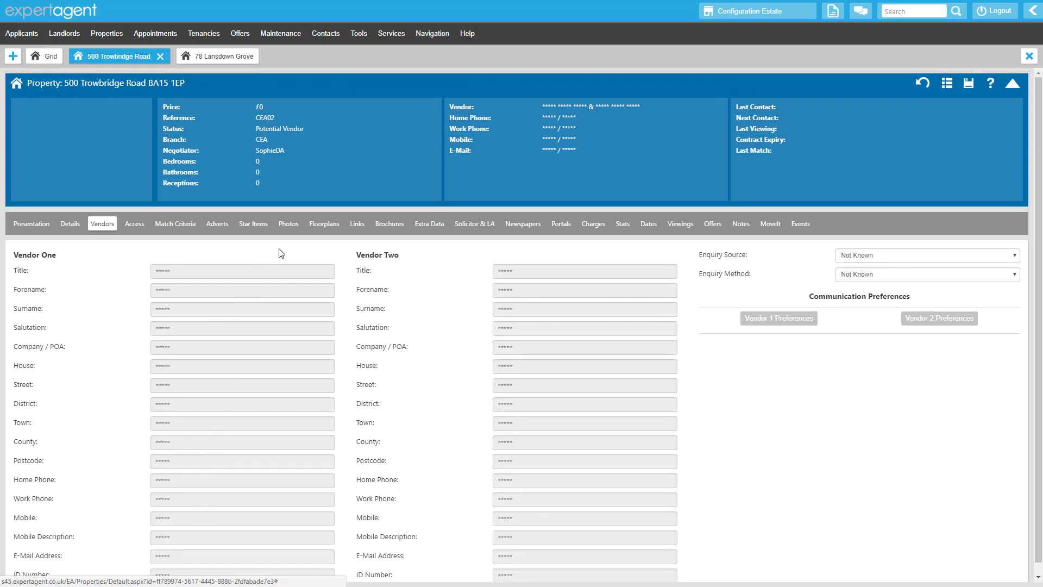
left_click(158, 57)
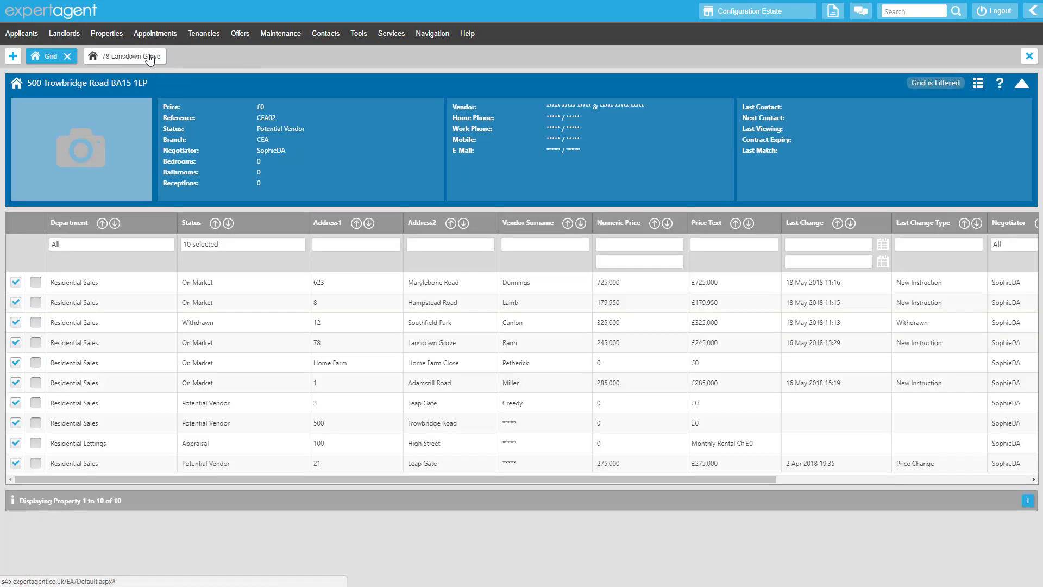
Step: Open the landlord record linked to the Residential Lettings property in Appraisal status
double_click(565, 443)
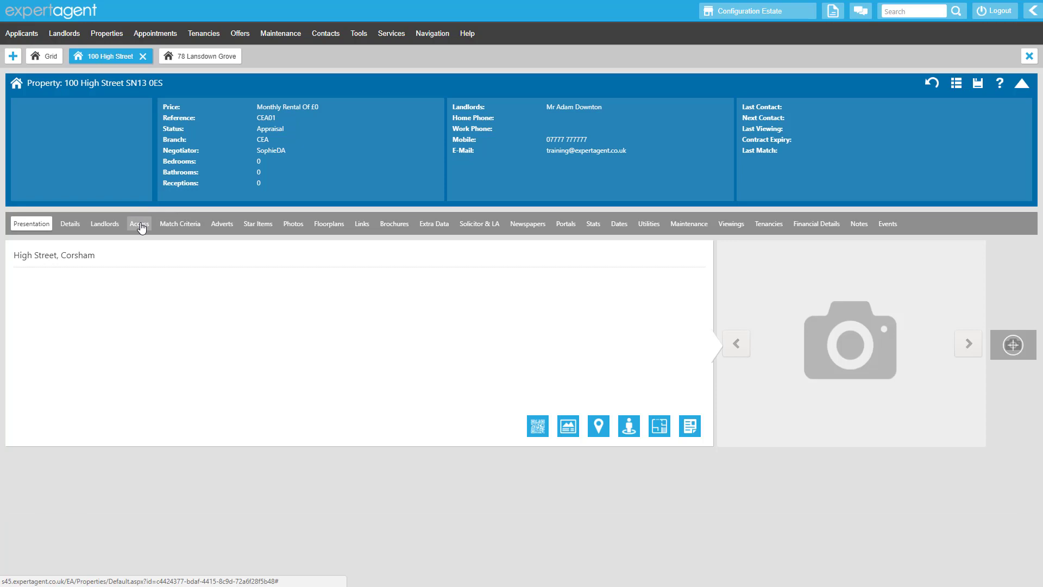
left_click(106, 230)
left_click(28, 281)
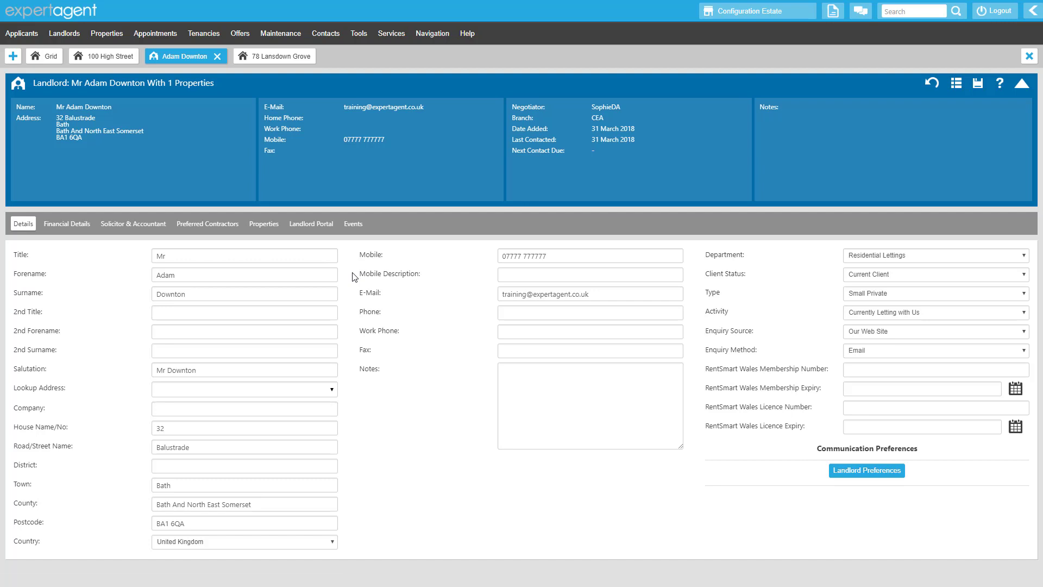
Step: Request deletion of this landlord via Data Management > Delete Landlord, confirming proceed and submitting
right_click(336, 172)
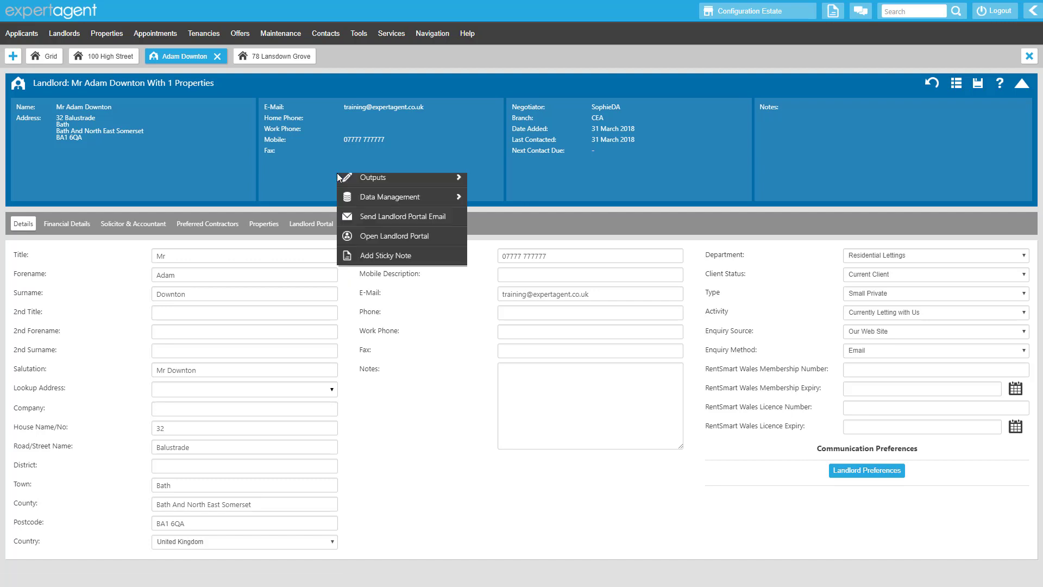
mouse_move(380, 324)
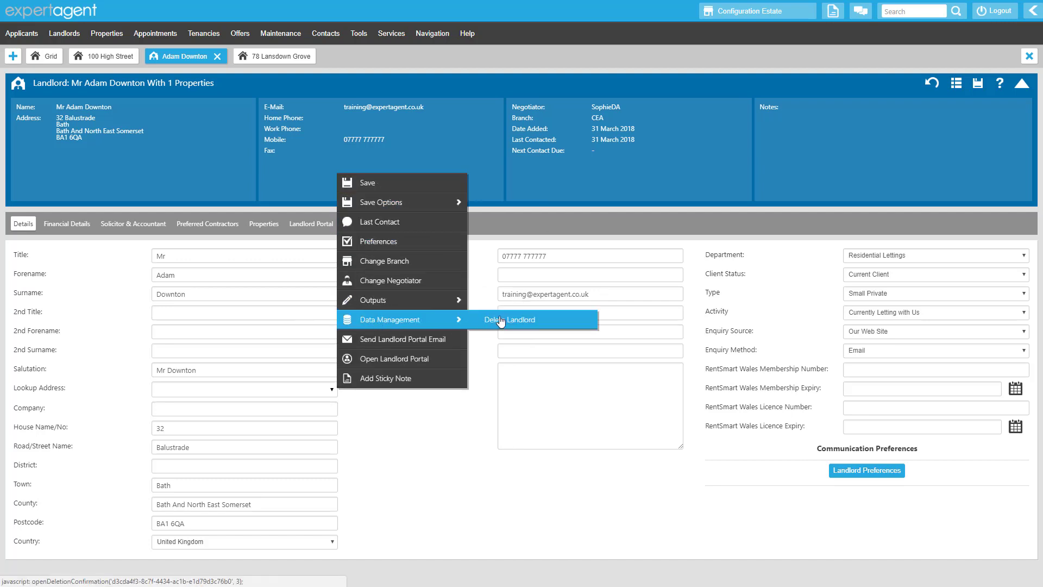
left_click(564, 323)
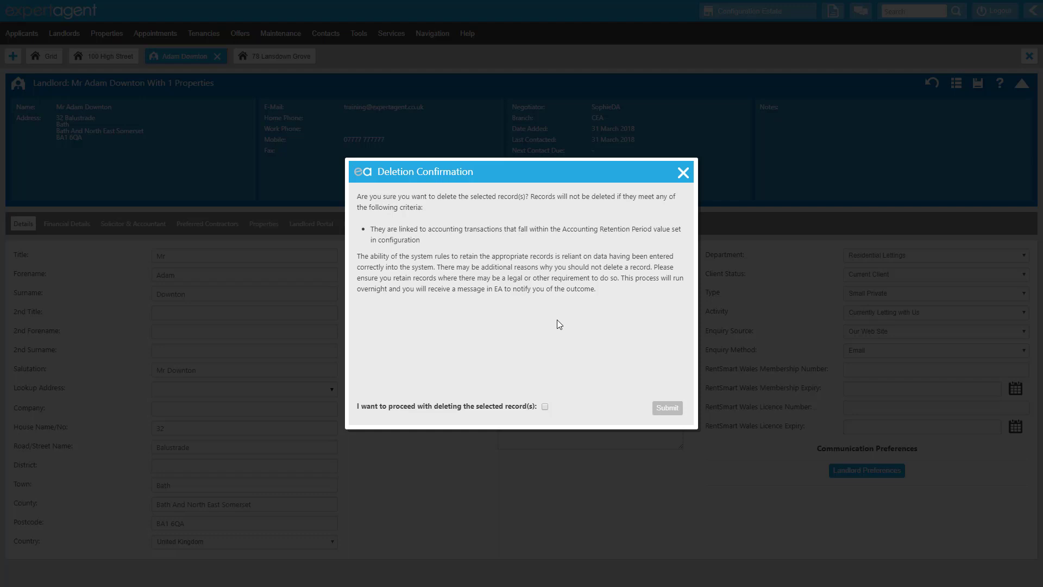
left_click(545, 407)
left_click(657, 405)
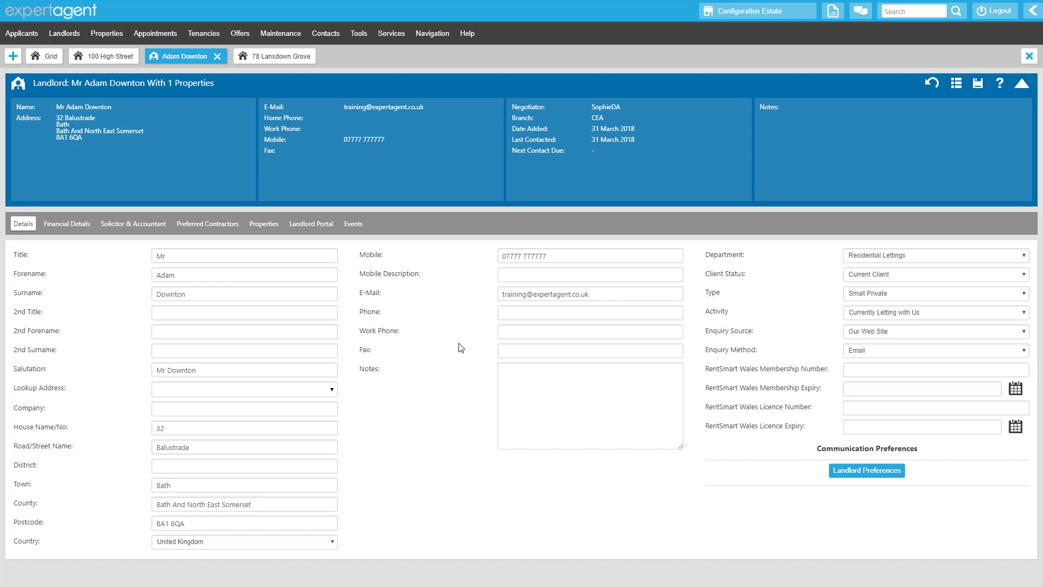
Step: Filter the landlords grid to Status 2 'Not Letting with Us'
left_click(81, 43)
left_click(80, 142)
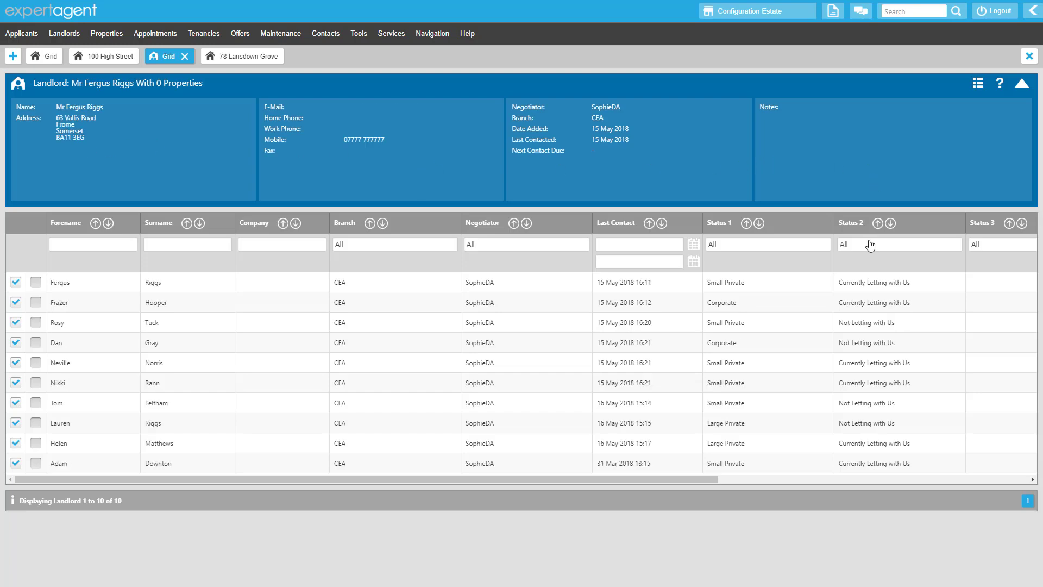
left_click(865, 255)
left_click(845, 283)
left_click(845, 329)
left_click(850, 170)
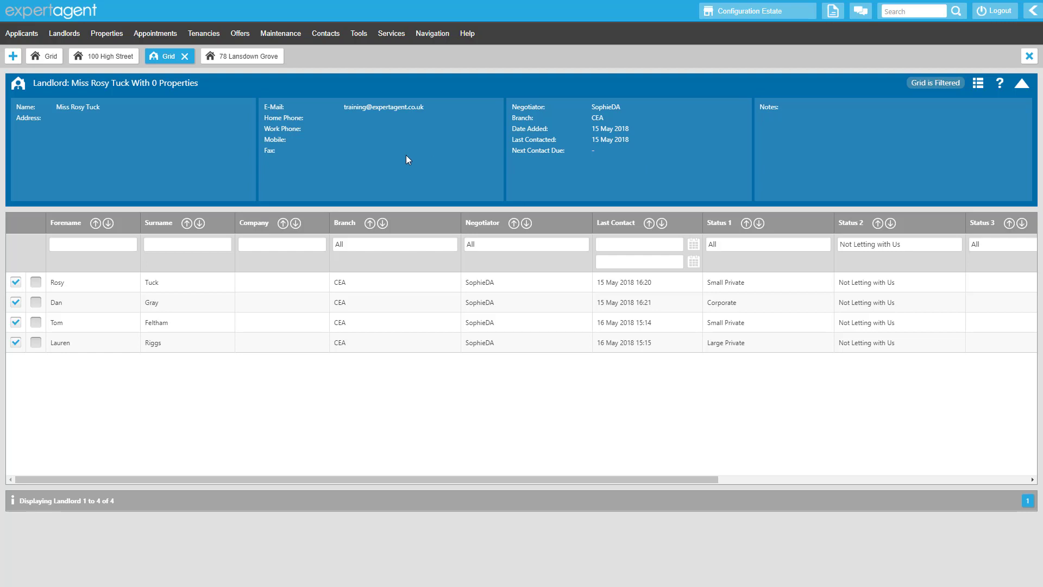
Step: Submit a bulk Delete Landlords request for the four filtered landlords, confirming proceed
right_click(406, 155)
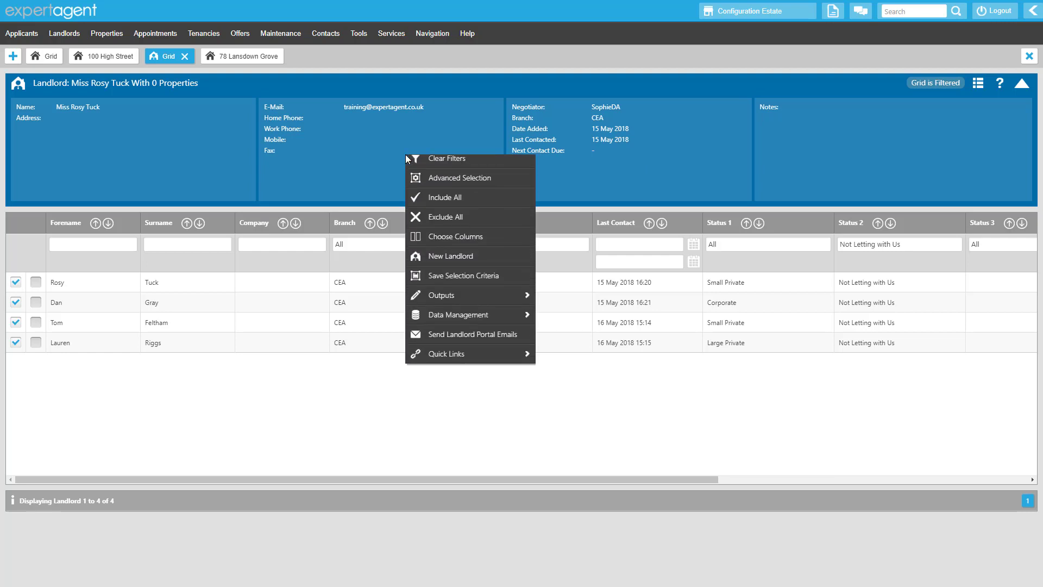
mouse_move(530, 321)
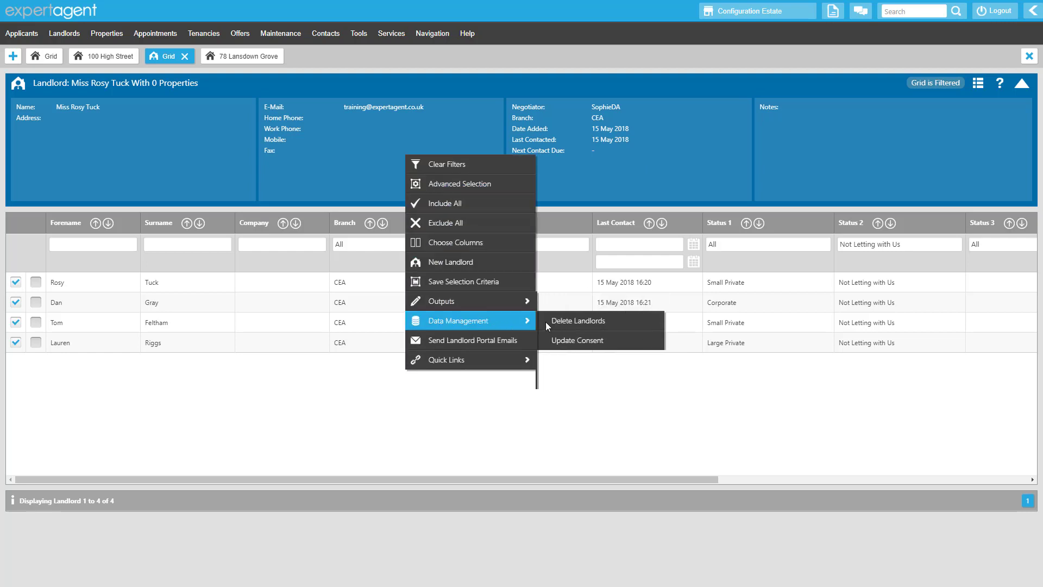
left_click(630, 330)
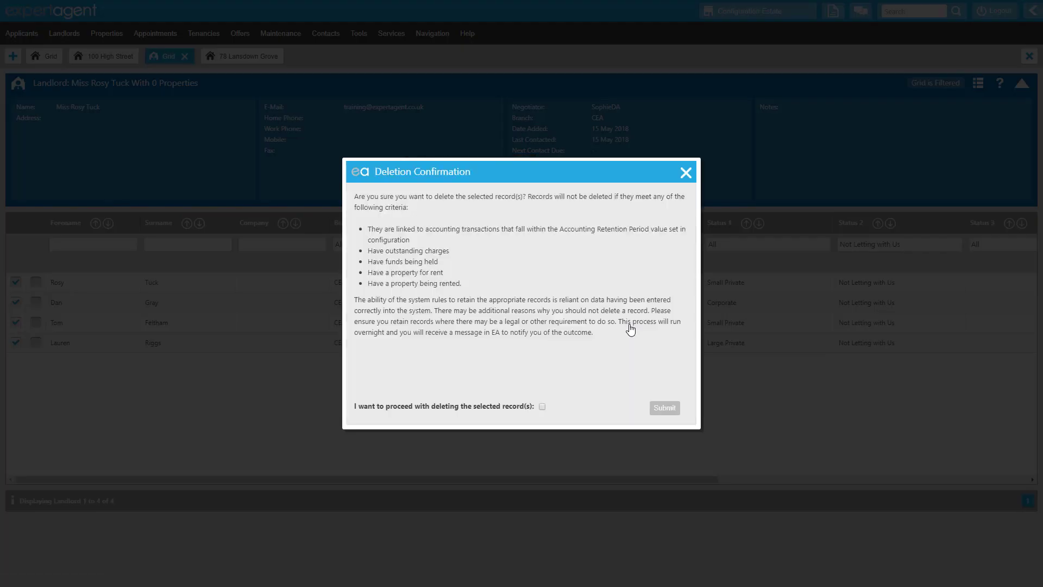
left_click(542, 406)
left_click(665, 408)
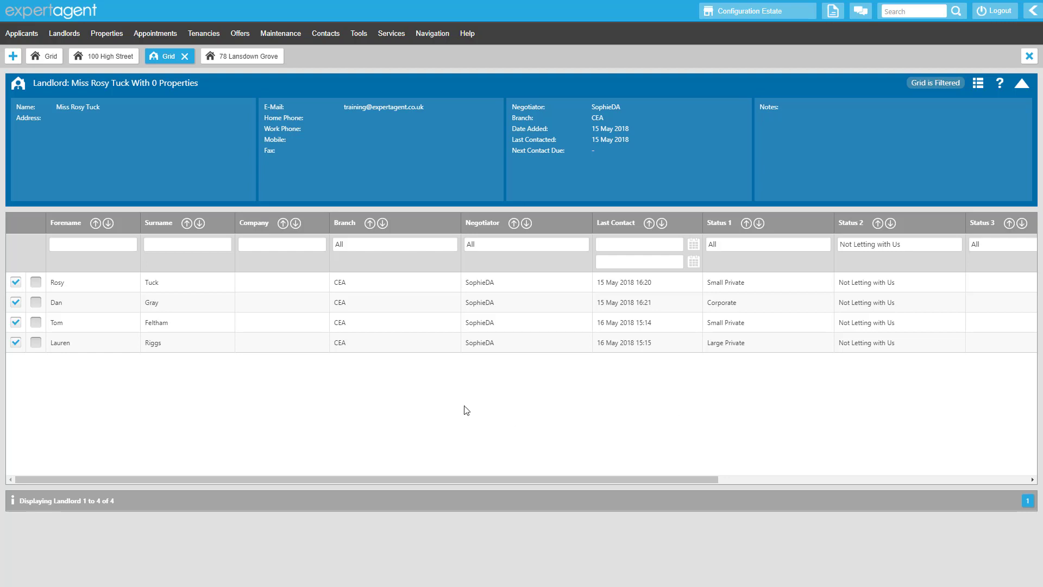
Step: Open the surveyor contact's record from the Contacts grid
mouse_move(323, 37)
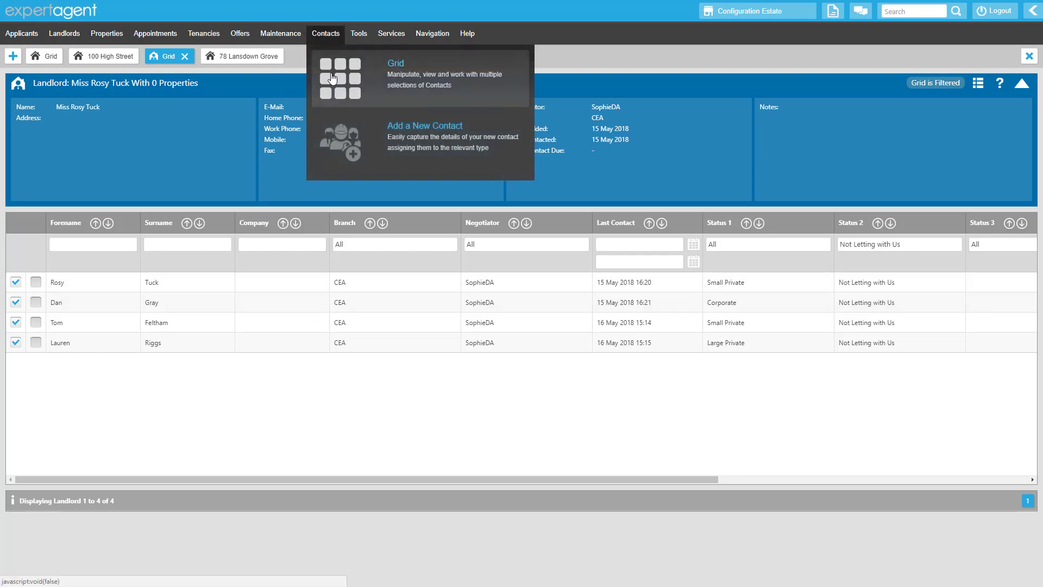
left_click(338, 85)
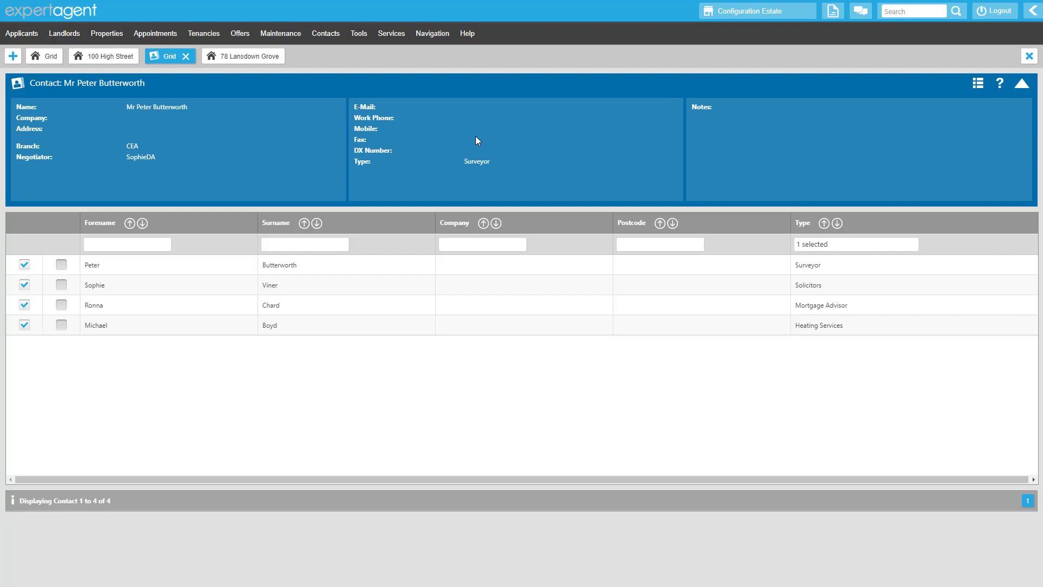
right_click(475, 136)
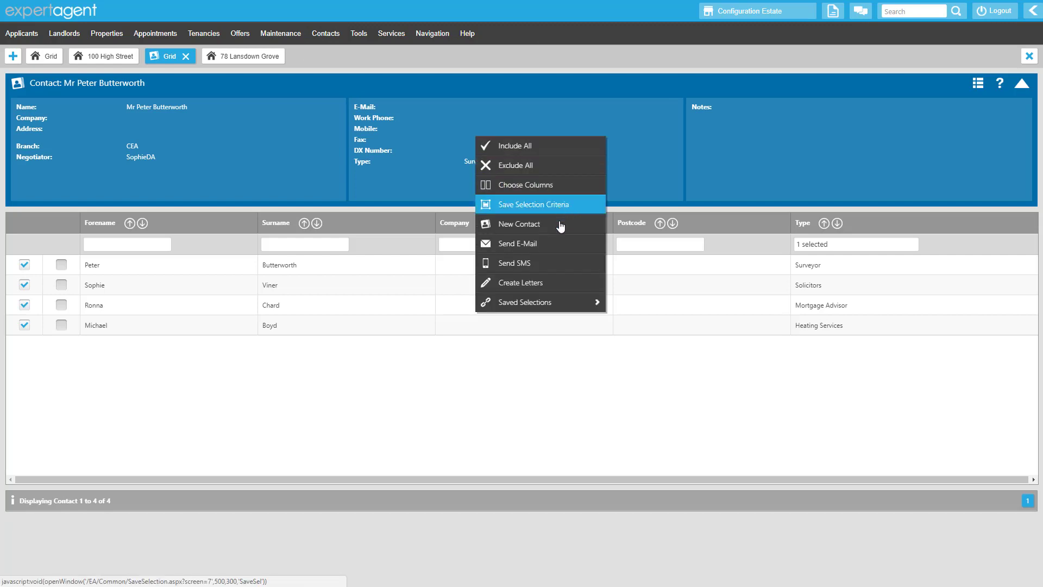
left_click(545, 377)
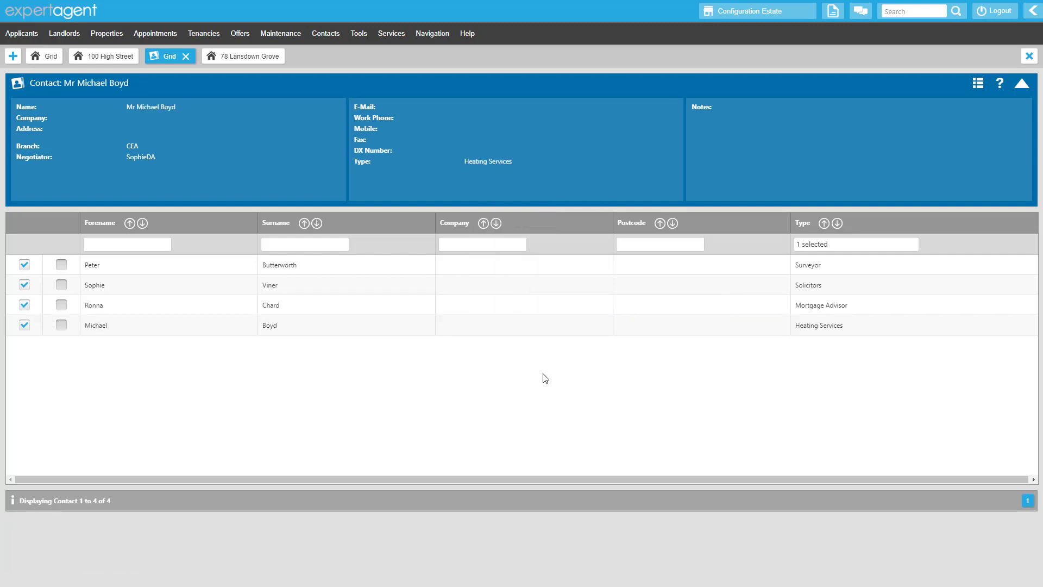
double_click(147, 263)
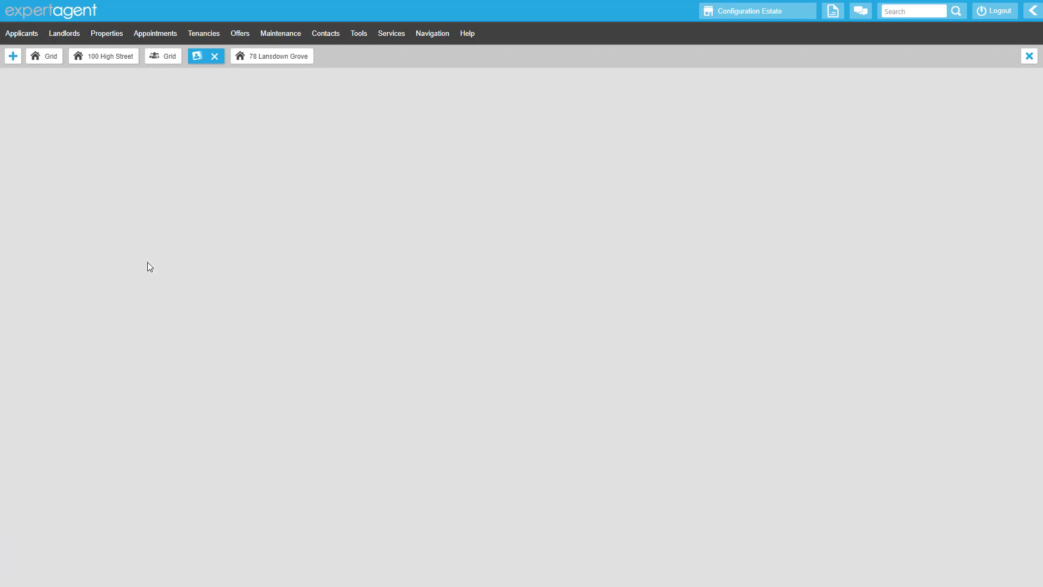
Step: Request deletion of this contact via Data Management > Delete Contact, confirming proceed and submitting
right_click(312, 156)
mouse_move(346, 324)
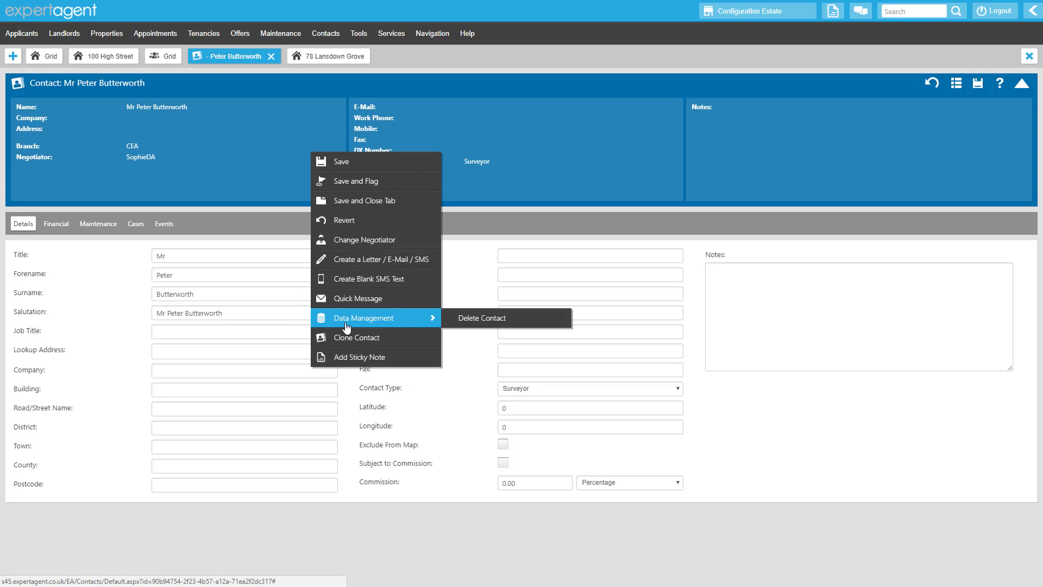
left_click(520, 324)
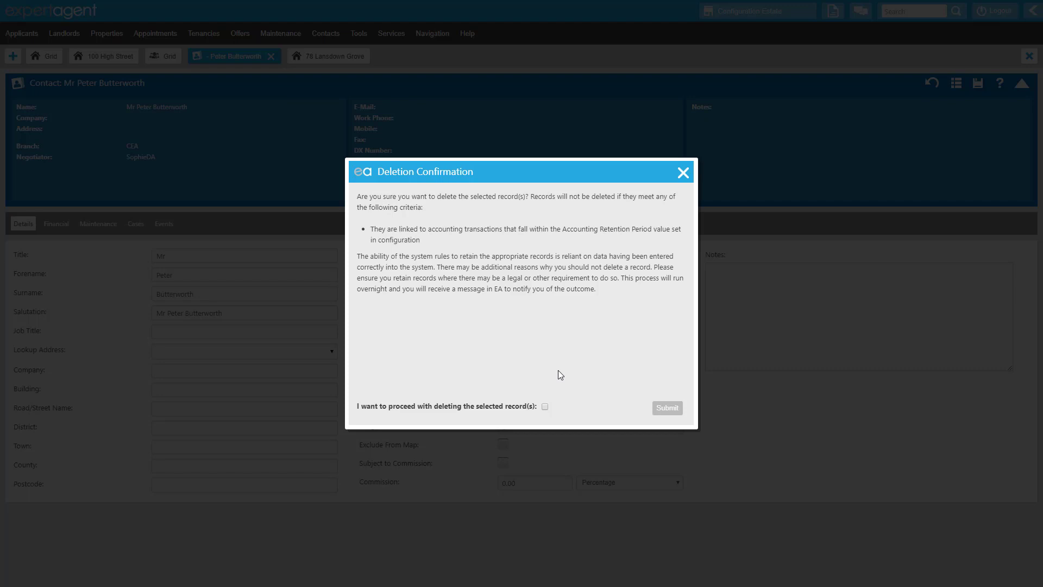
left_click(545, 407)
left_click(674, 409)
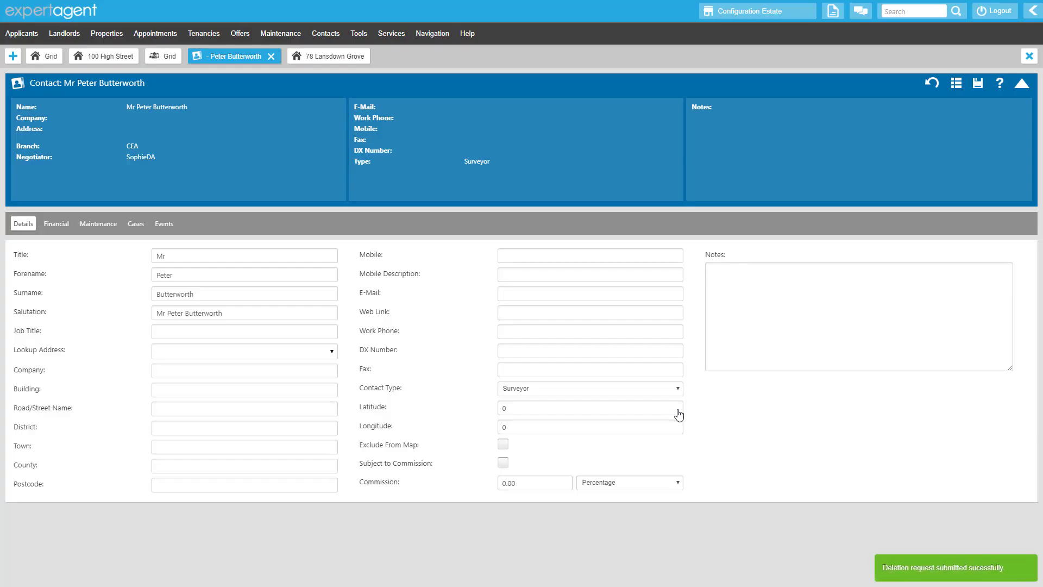